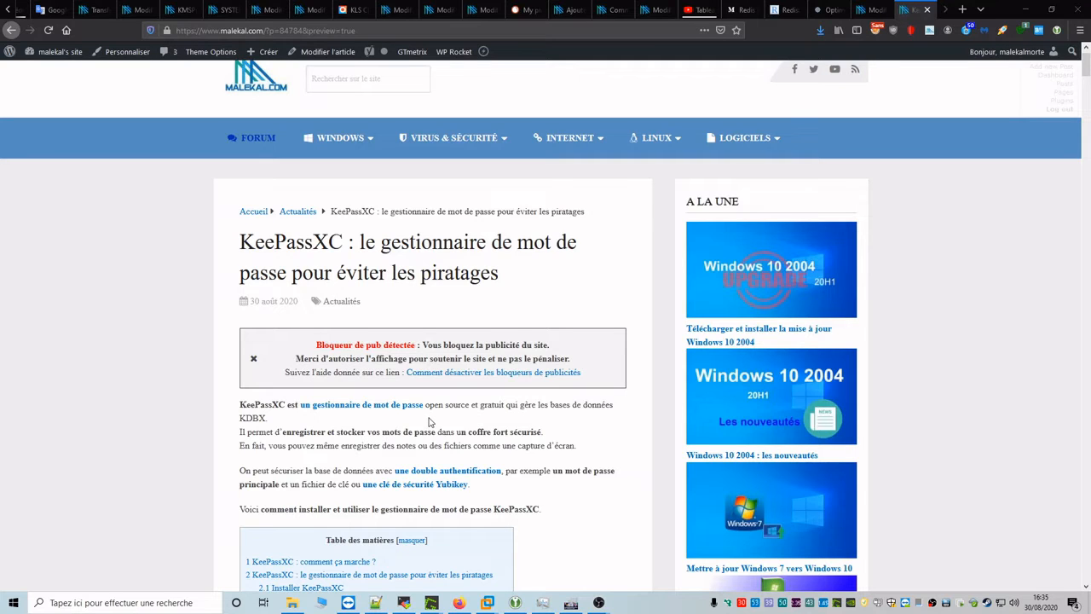
Step: Scroll back up through the Firefox article
scroll(429, 421, "up", 1)
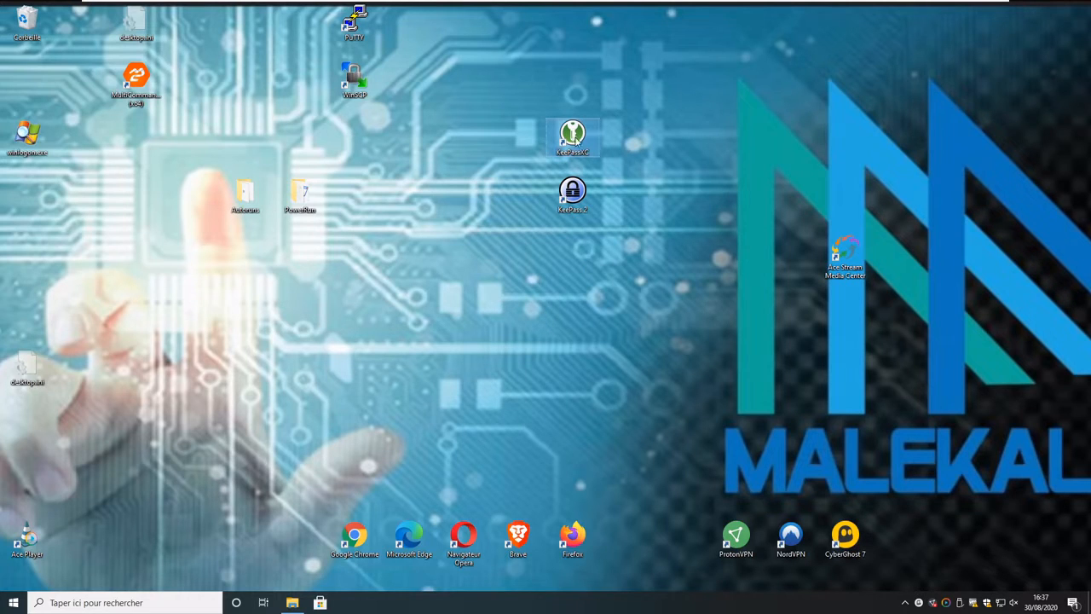
Step: Move the KeePassXC desktop shortcut and launch KeePassXC 2.6.1 from it
left_click(574, 133)
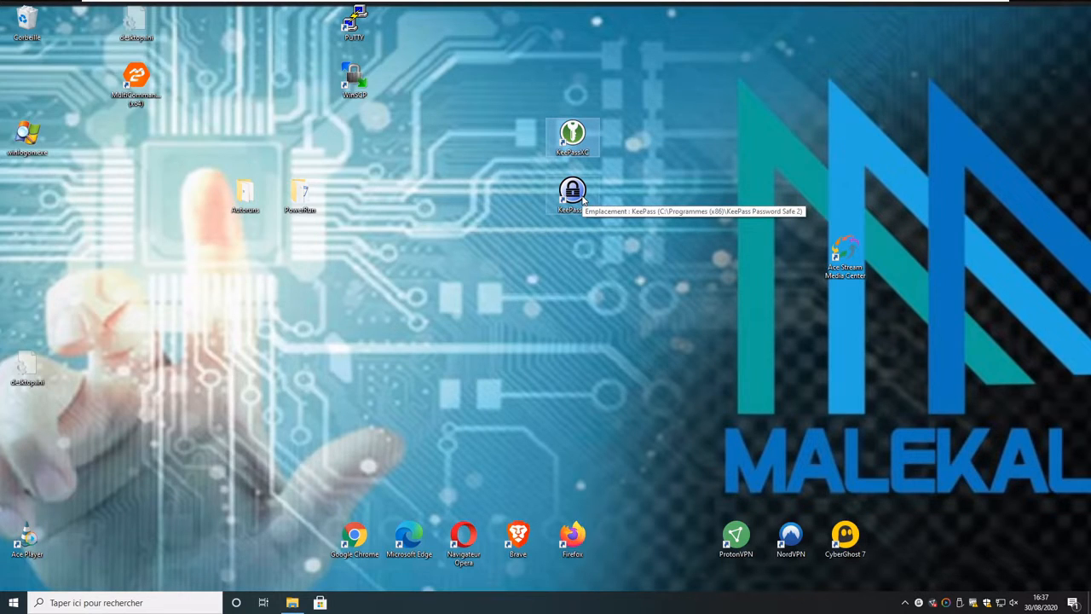
left_click_drag(573, 135, 524, 189)
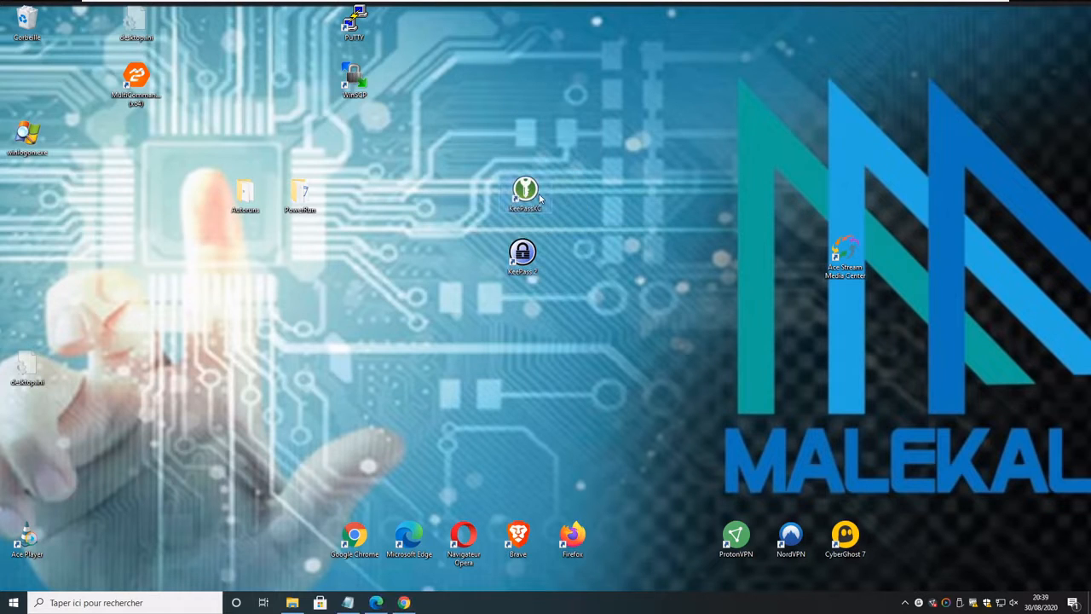
double_click(538, 196)
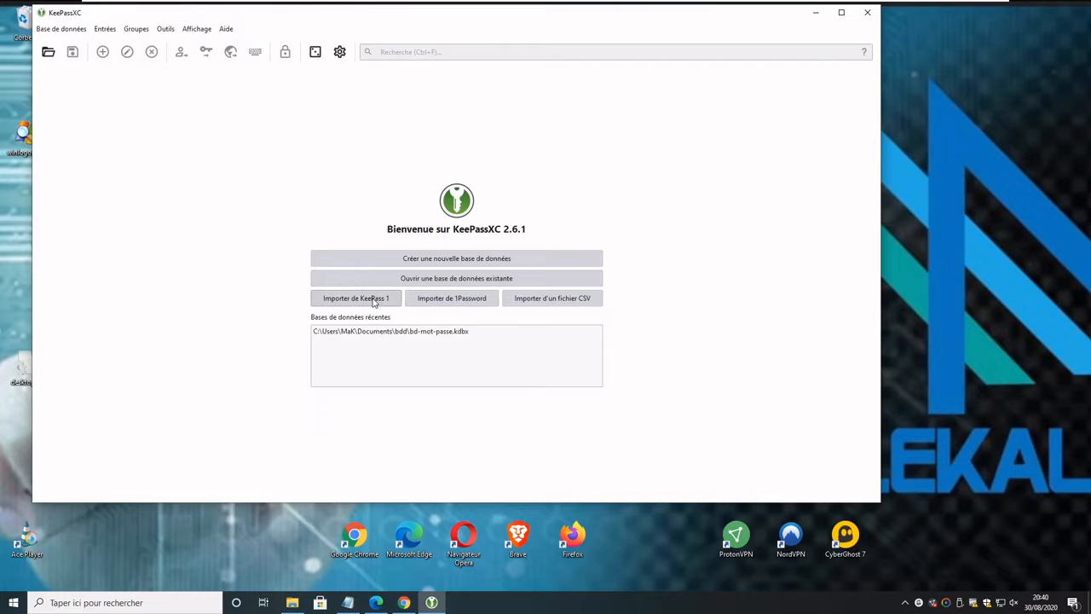
Step: Maximise KeePassXC and start a new database named 'Démo Mots de passe'
left_click(842, 12)
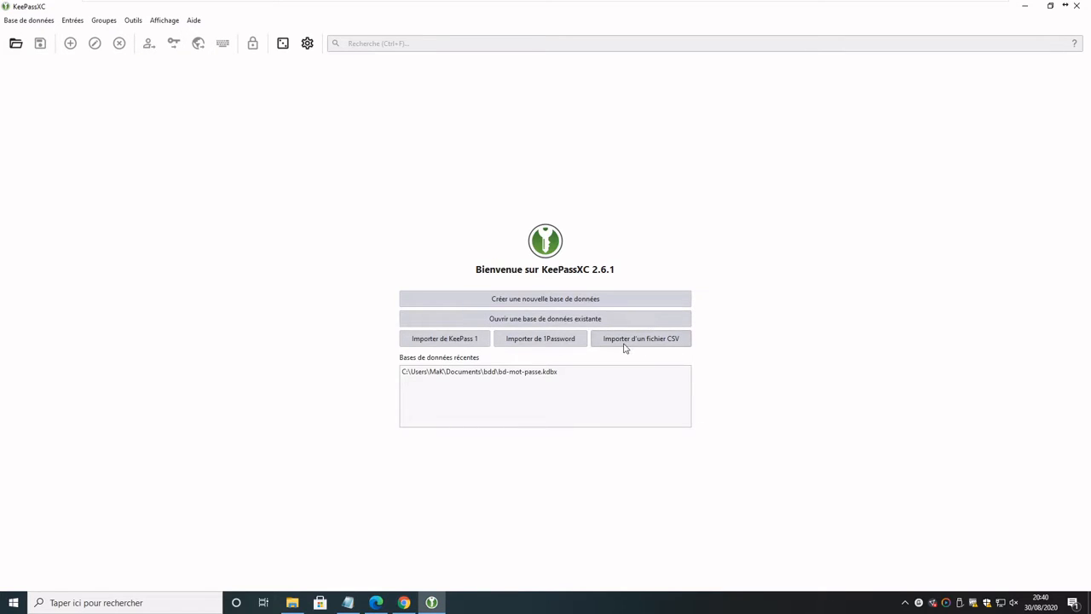
left_click(472, 299)
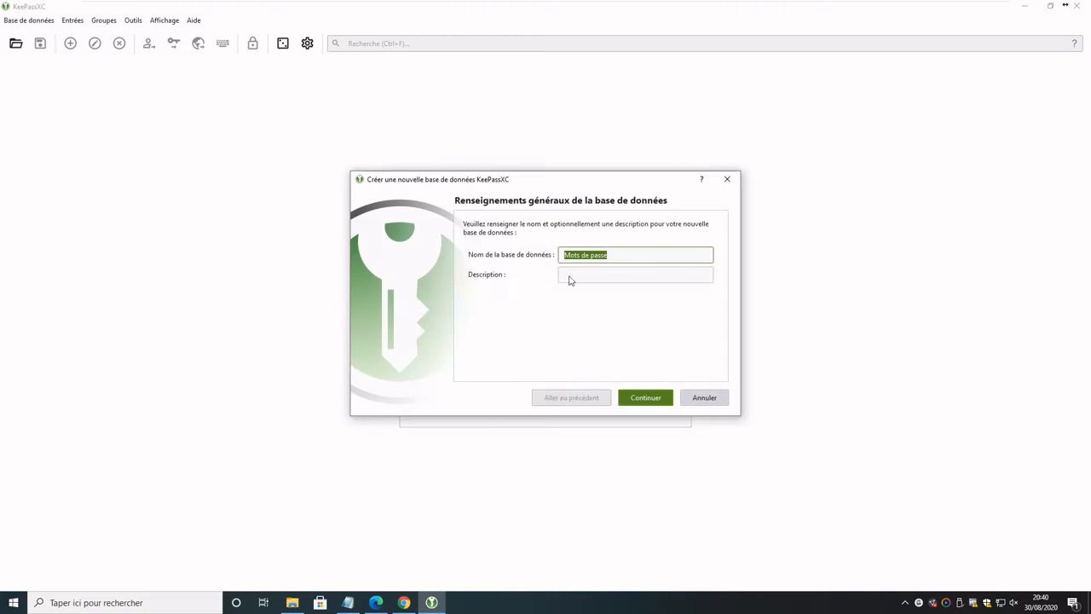
left_click(609, 255)
type("Démo")
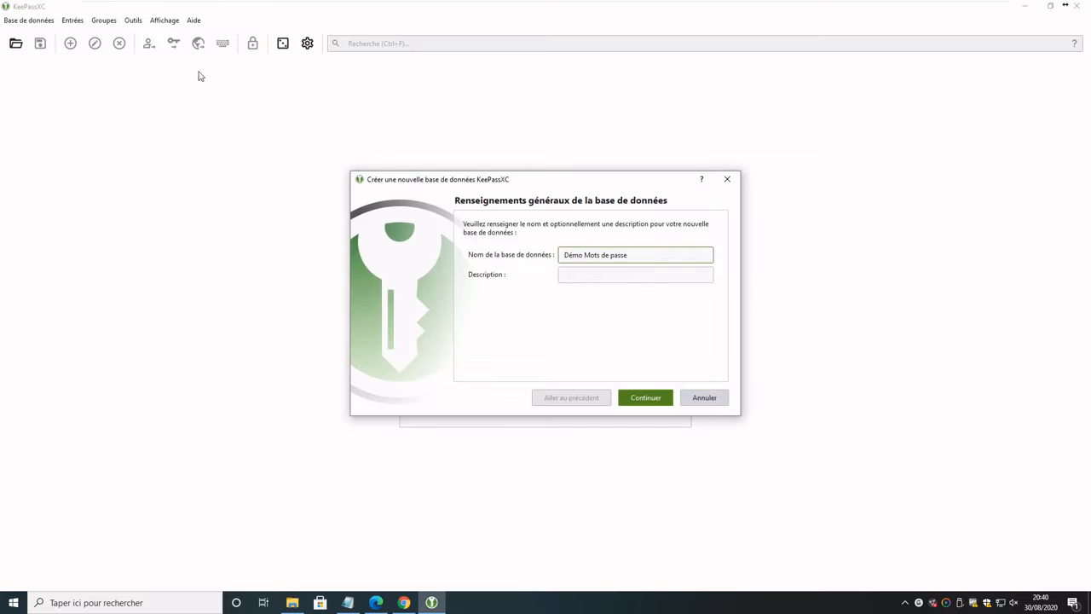
left_click(659, 408)
left_click_drag(571, 182, 443, 130)
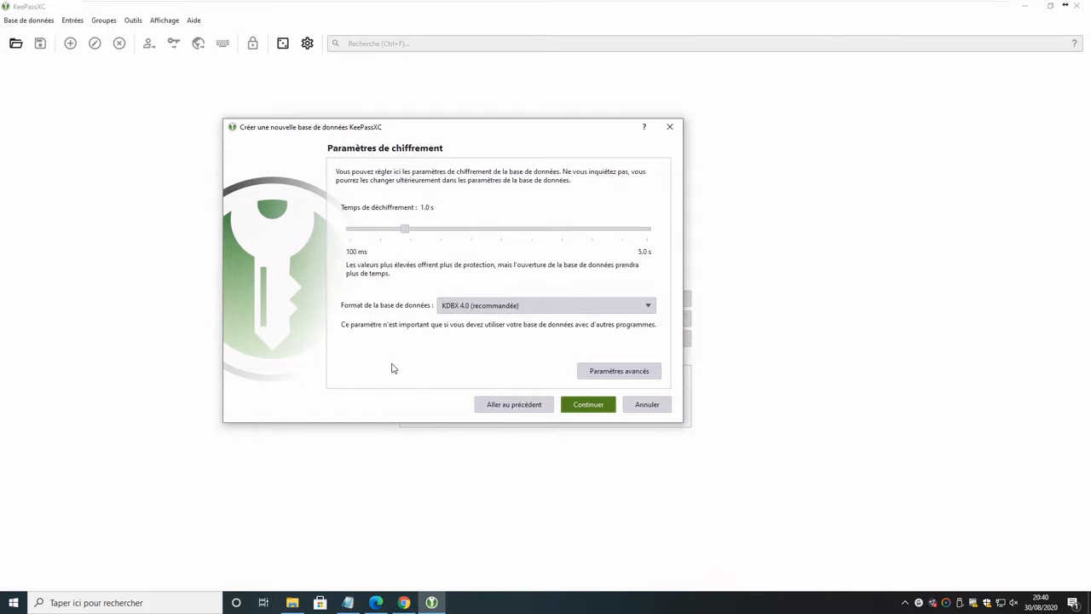
Step: Keep the KDBX 4.0 format and raise the decryption time to 2.5 s
left_click(474, 315)
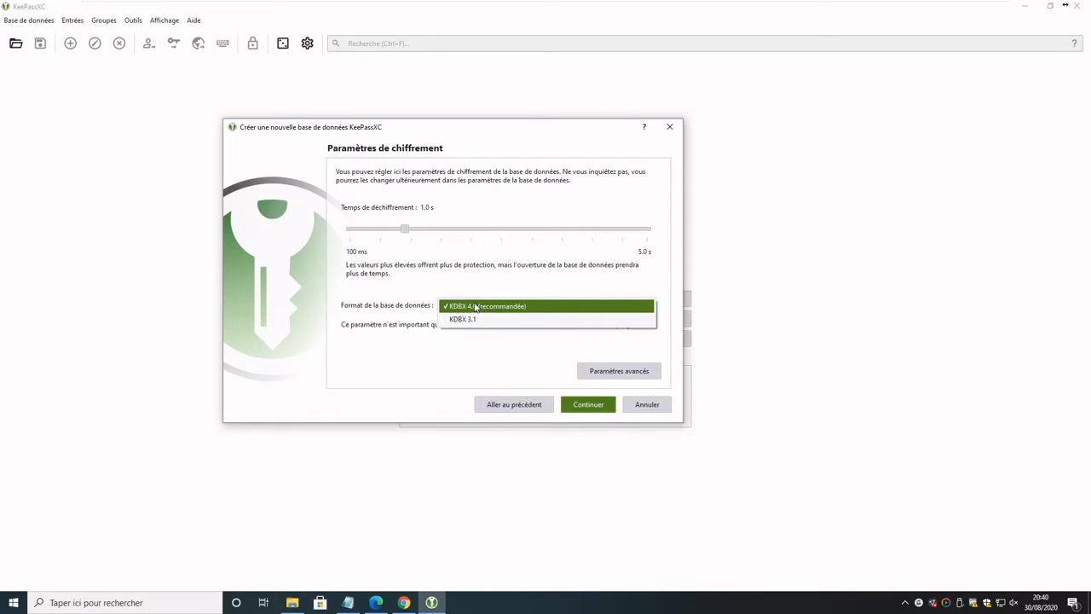
left_click(483, 294)
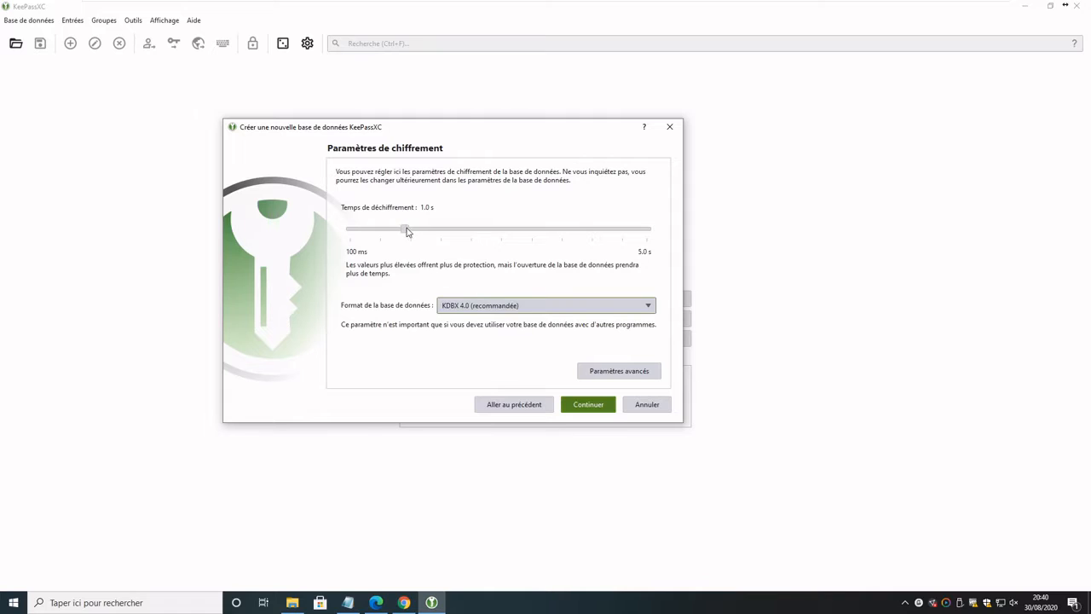
left_click_drag(407, 230, 501, 231)
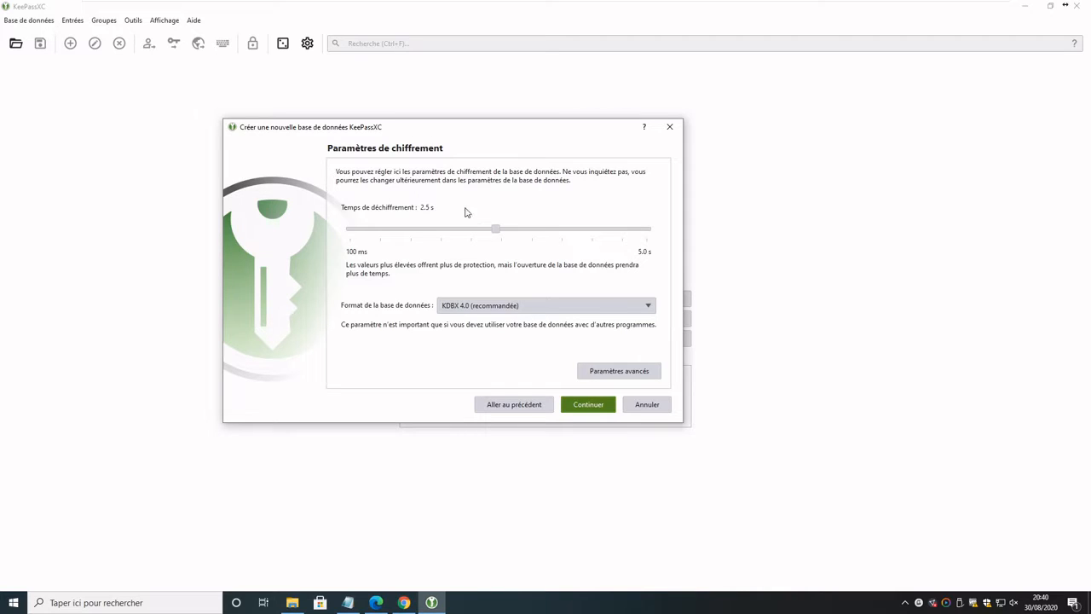
left_click(588, 405)
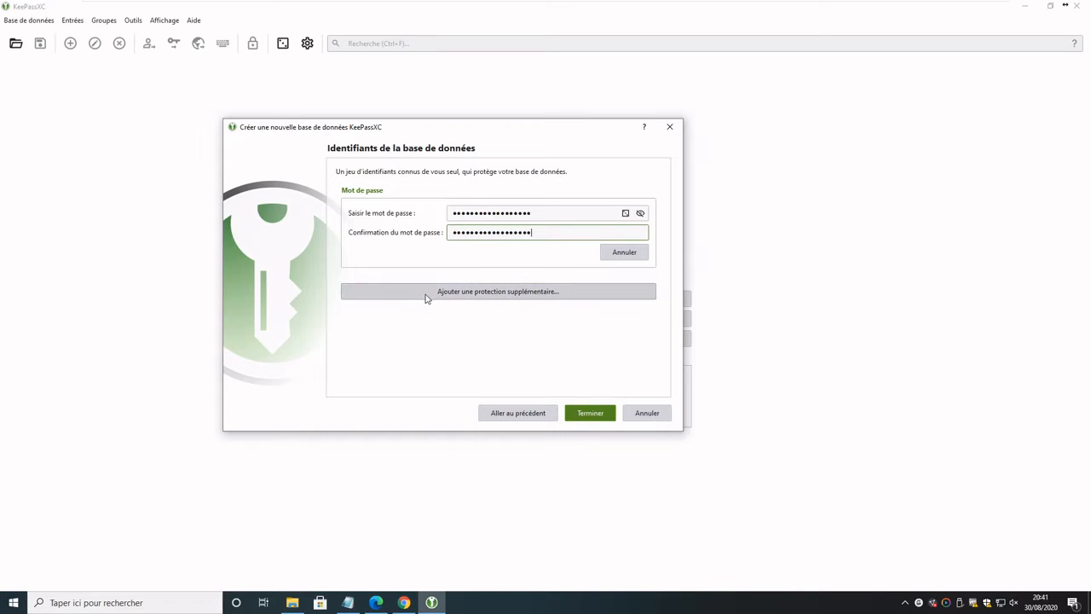
Step: Check the key file and YubiKey options, then finish the database with only a master password
left_click(564, 297)
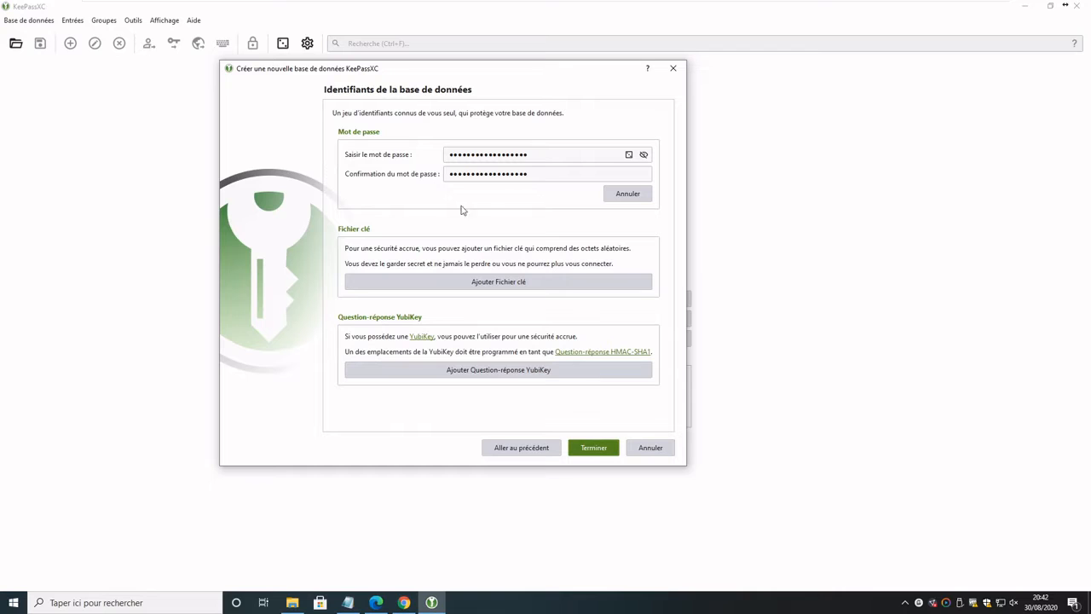
left_click(593, 448)
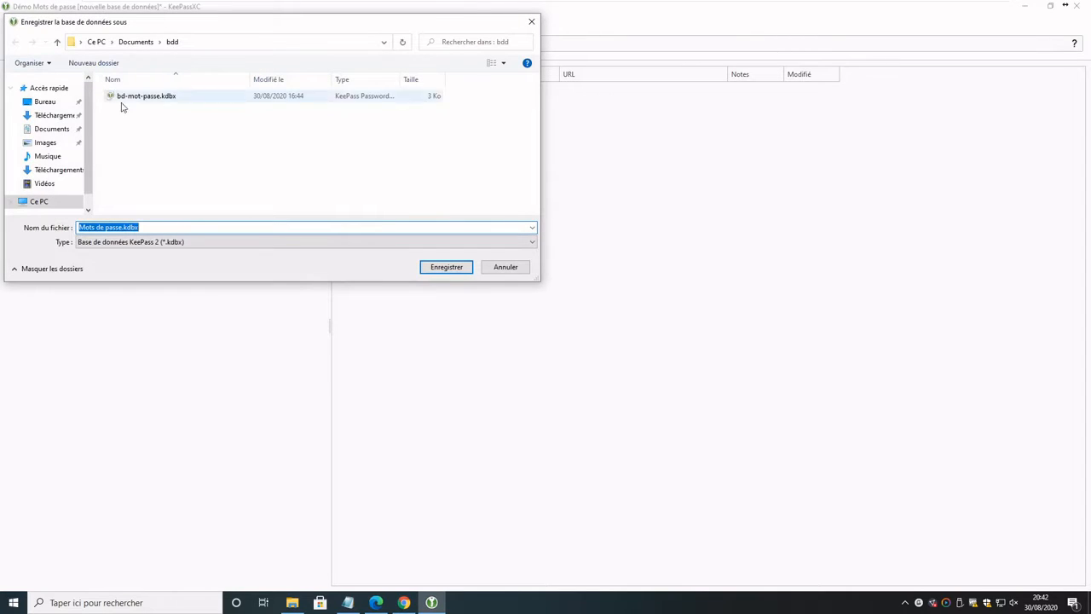
Step: Save the database as Mots de passe.kdbx and enlarge the KeePassXC window
left_click(444, 267)
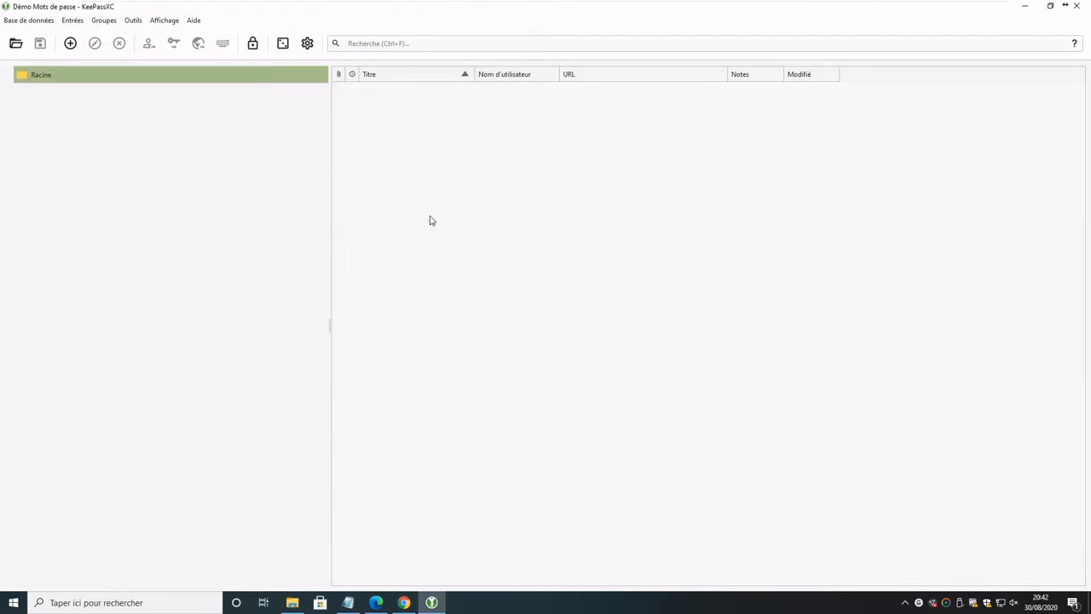
right_click(416, 163)
left_click(439, 264)
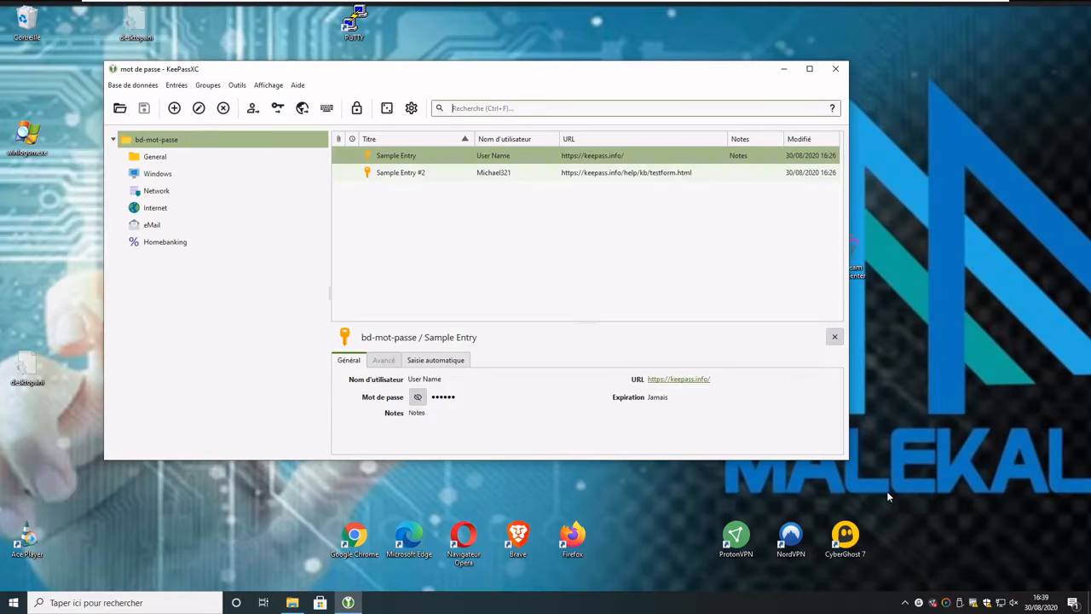
left_click_drag(848, 461, 951, 558)
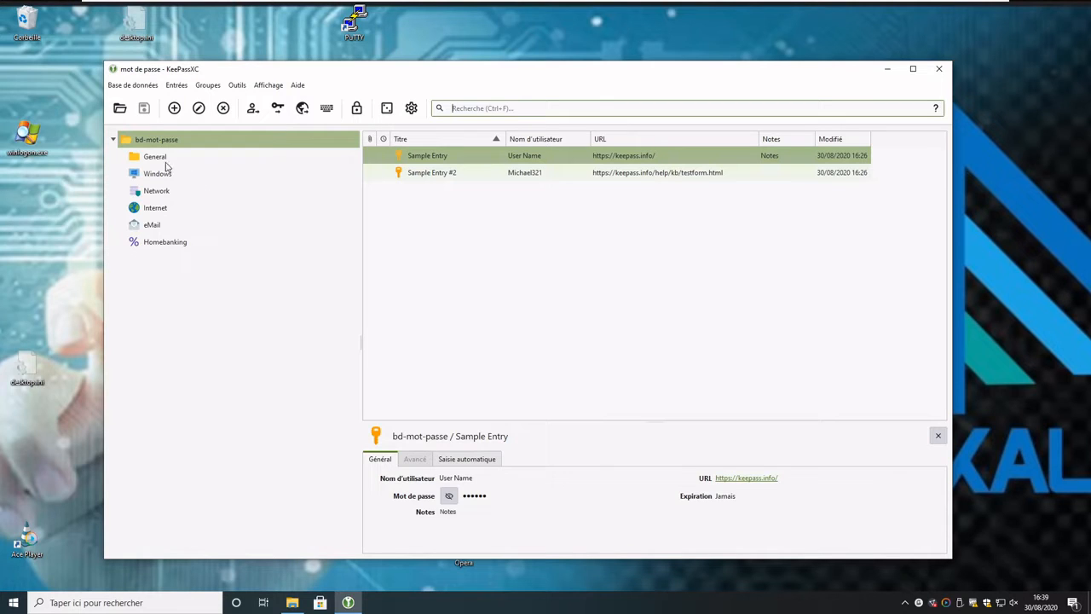
Step: Add a new entry to bd-mot-passe with a username, password and the yellow key icon
right_click(521, 267)
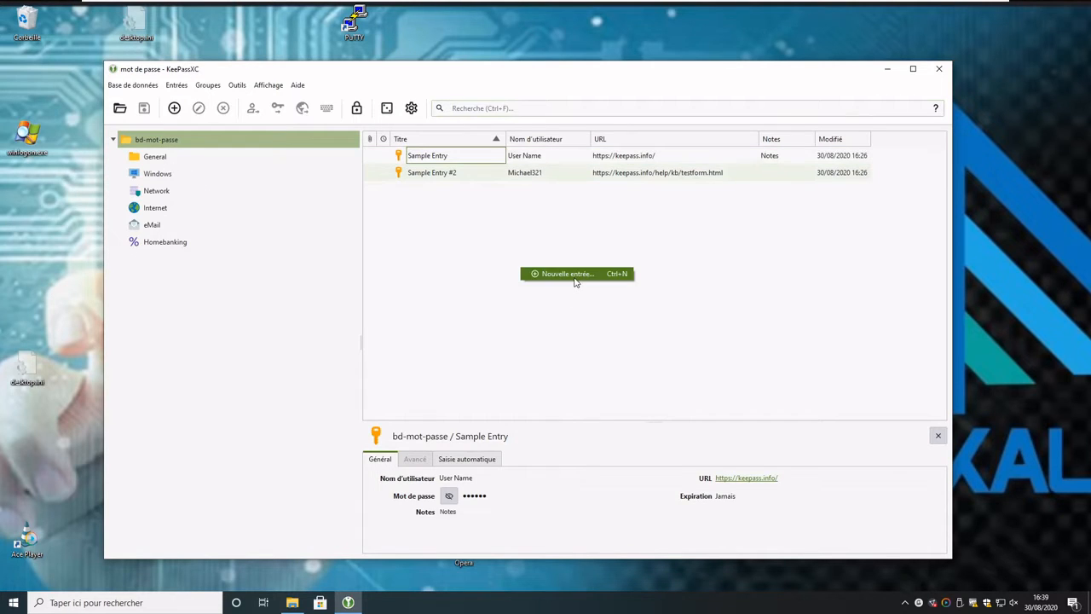
left_click(568, 274)
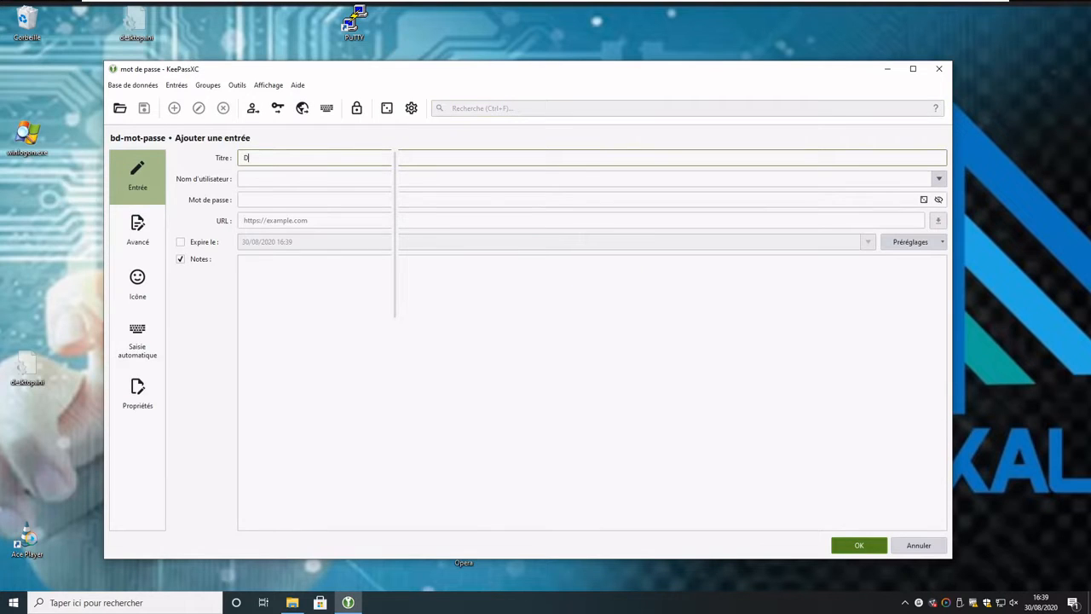
key("Tab")
type("M")
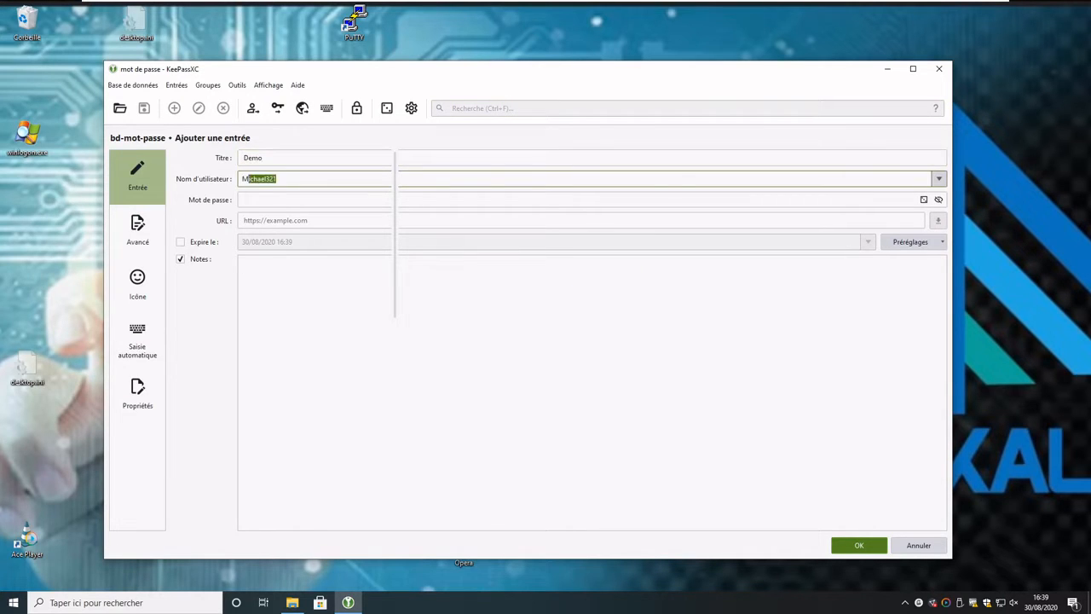
type("alekal")
key("Tab")
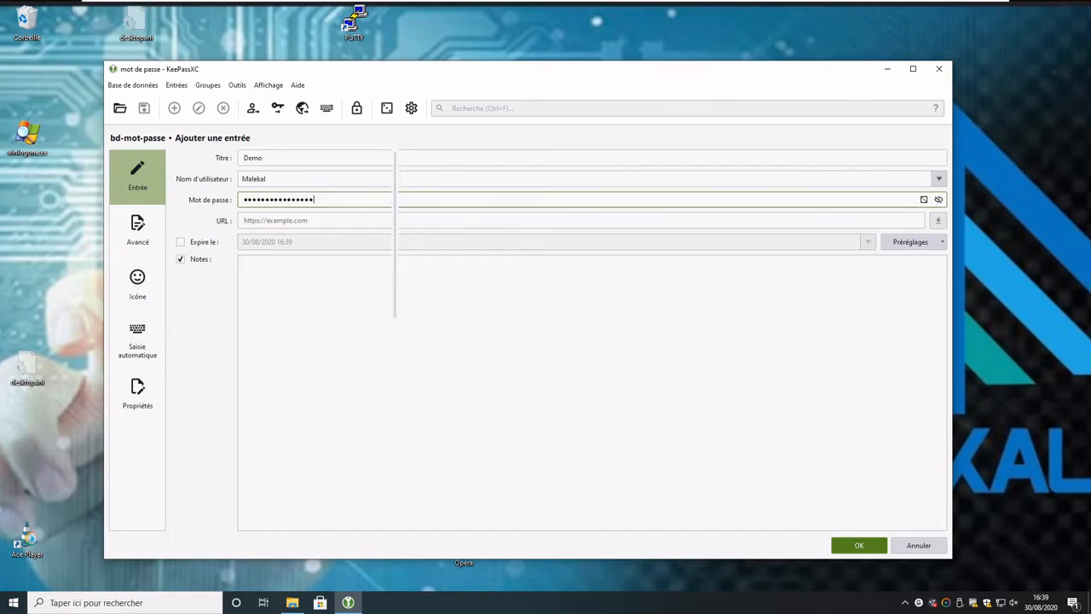
left_click(153, 289)
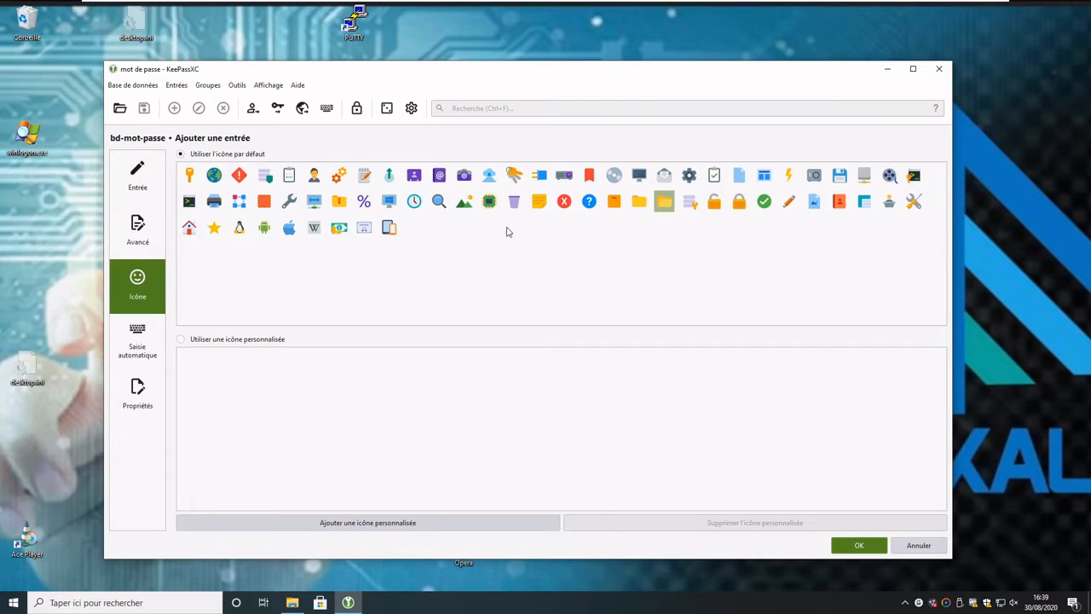
left_click(514, 175)
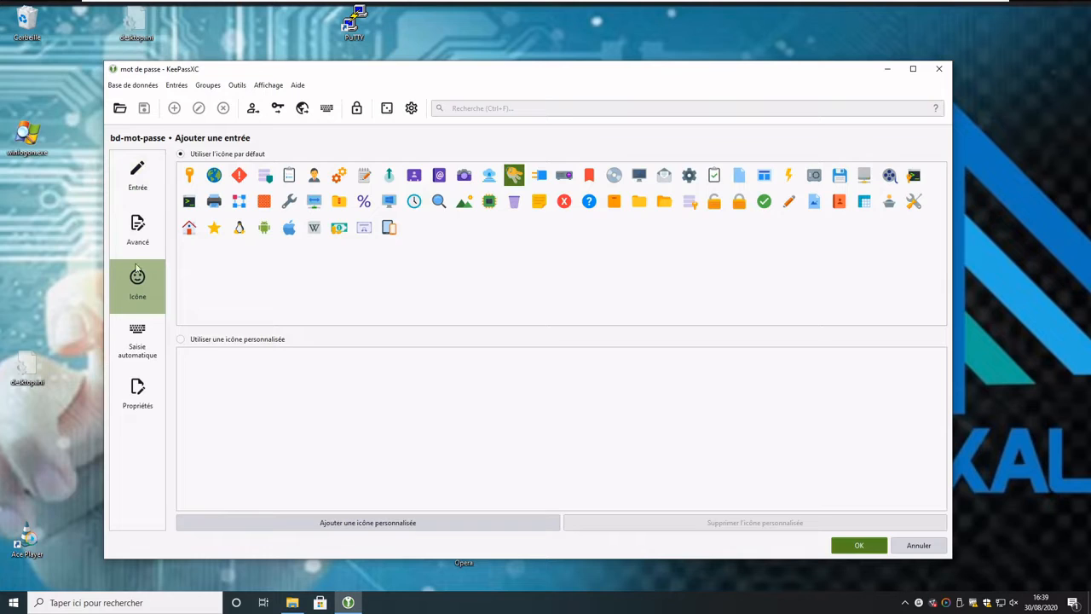
Step: Review the entry's advanced, auto-type and properties pages, then save the Demo entry
left_click(139, 228)
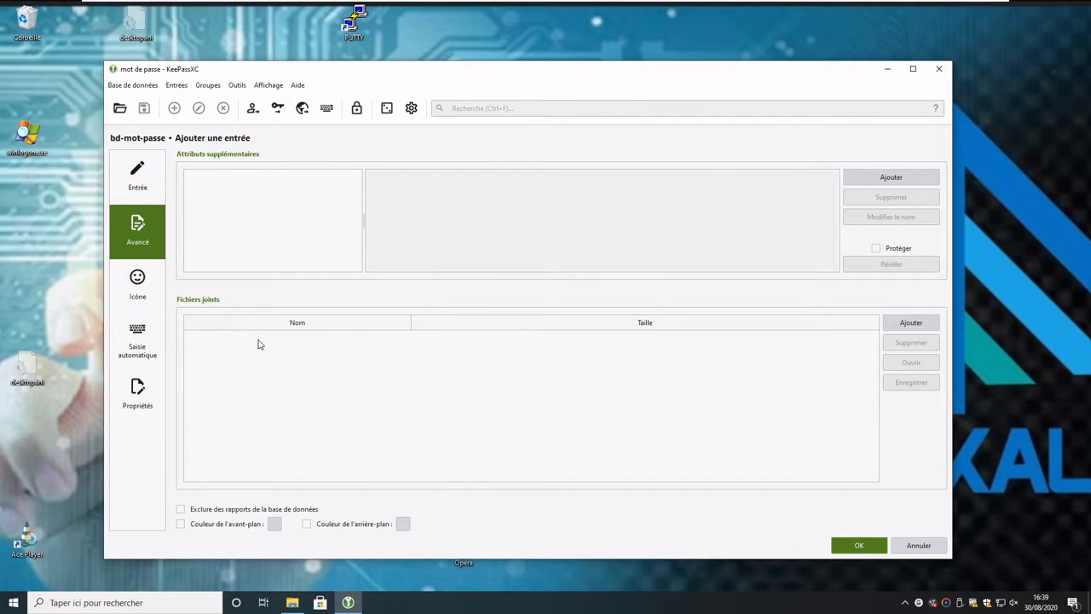
left_click_drag(318, 84, 339, 74)
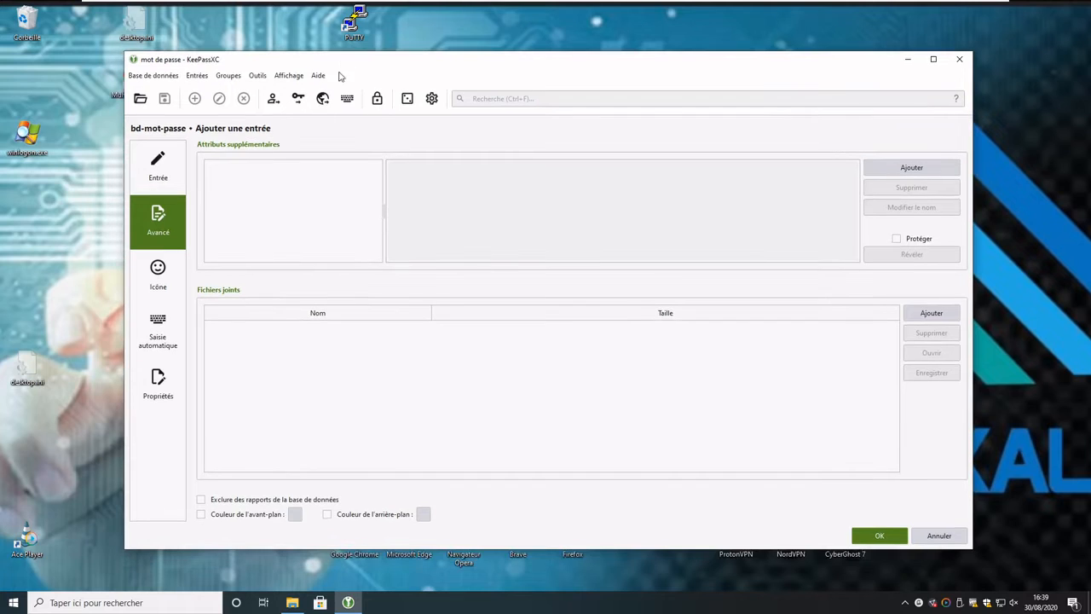
left_click(162, 169)
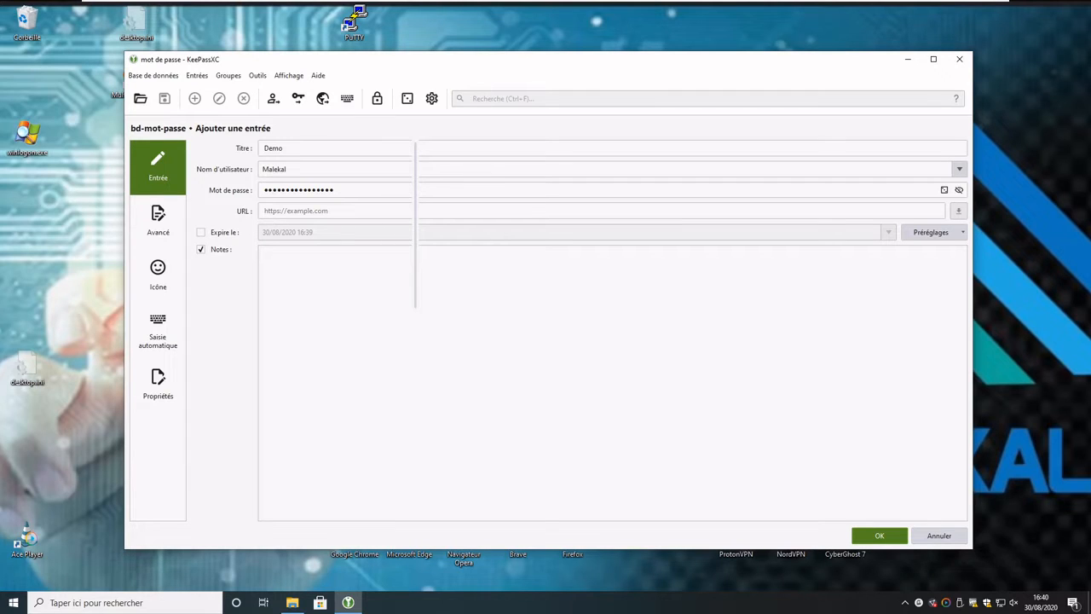
left_click(175, 333)
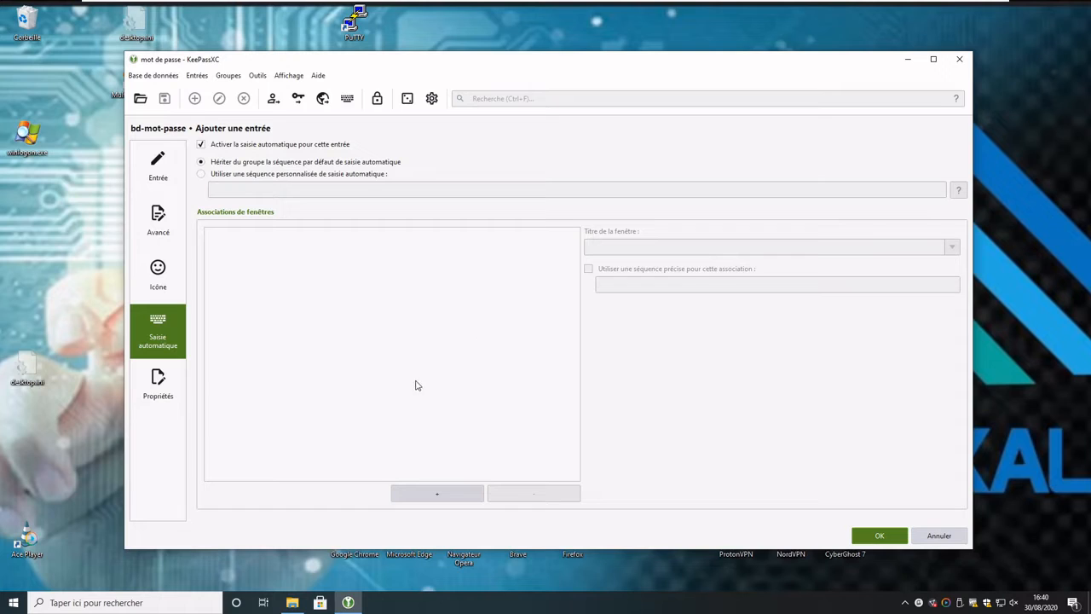
left_click(172, 387)
left_click(879, 535)
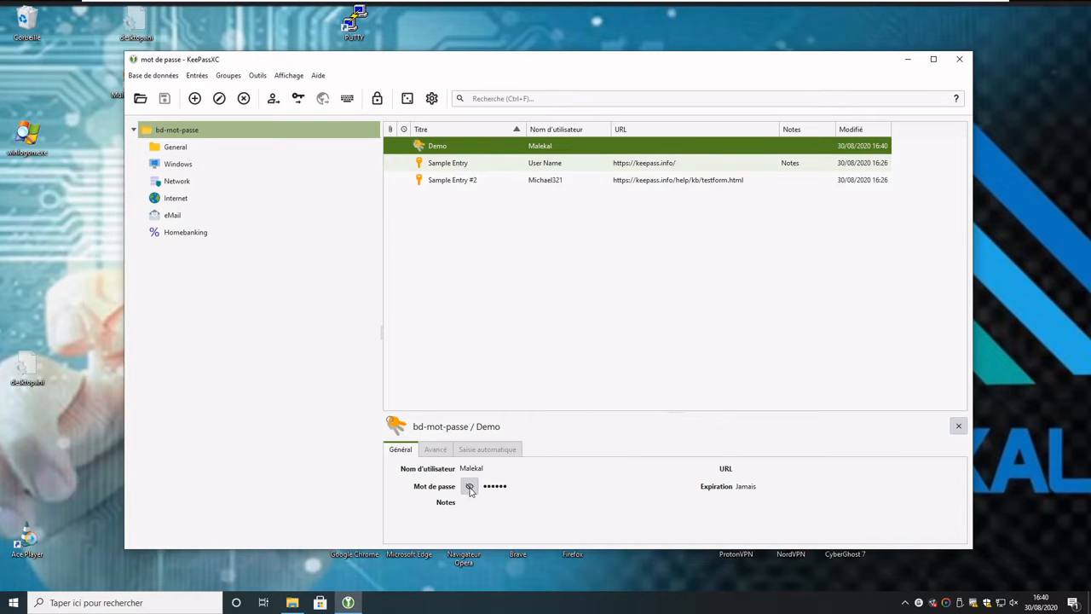
Step: Toggle the Demo entry's password visibility, then copy its password
left_click(474, 492)
left_click(473, 492)
left_click(471, 494)
left_click(471, 494)
right_click(503, 149)
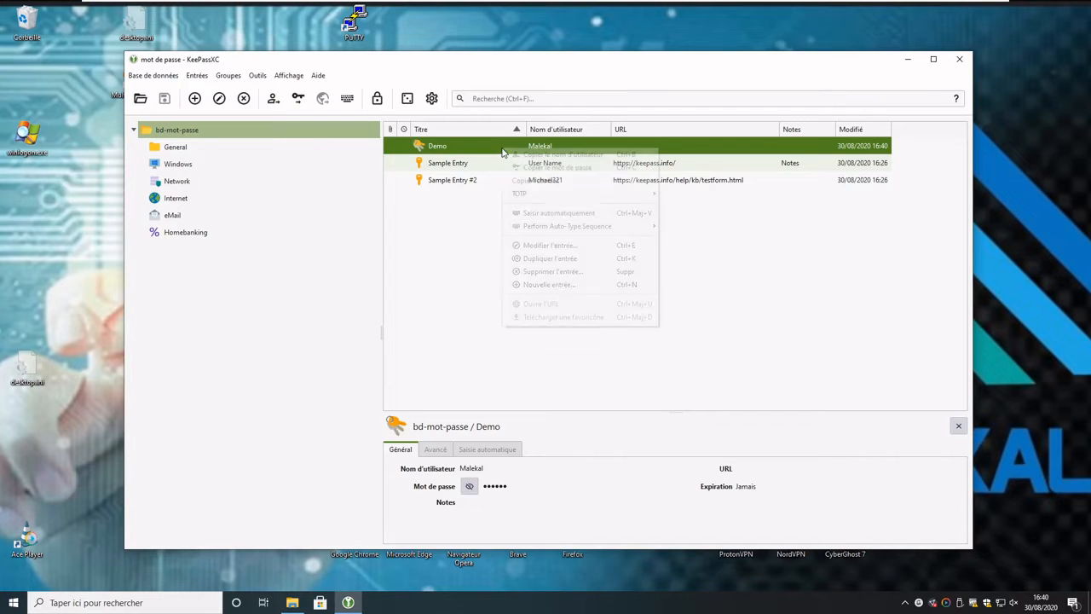
left_click(586, 168)
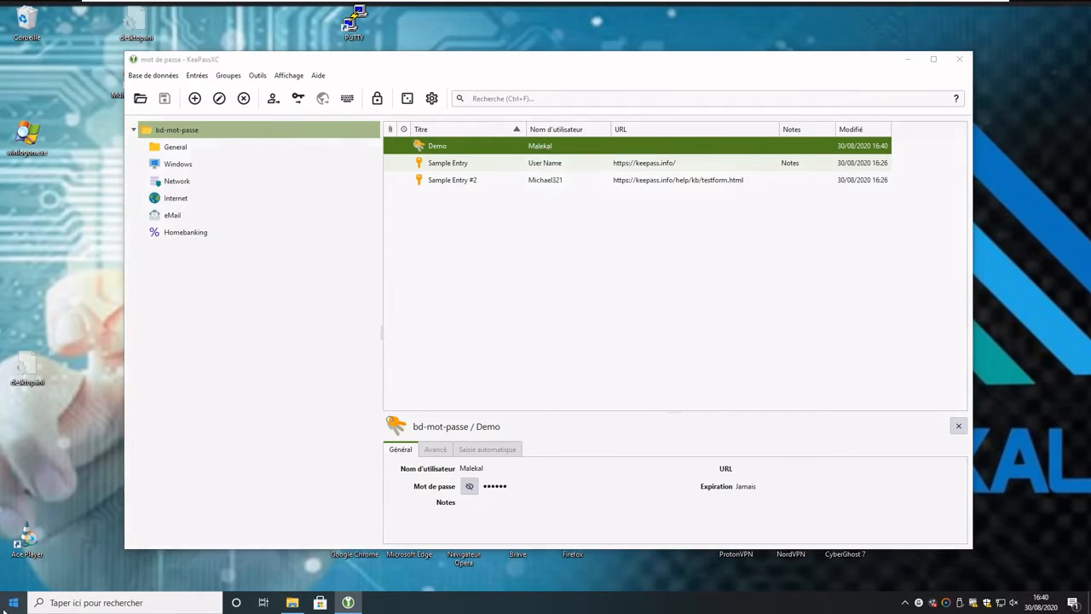
Step: Launch Notepad from the Run dialog and return to KeePassXC
right_click(13, 603)
left_click(34, 547)
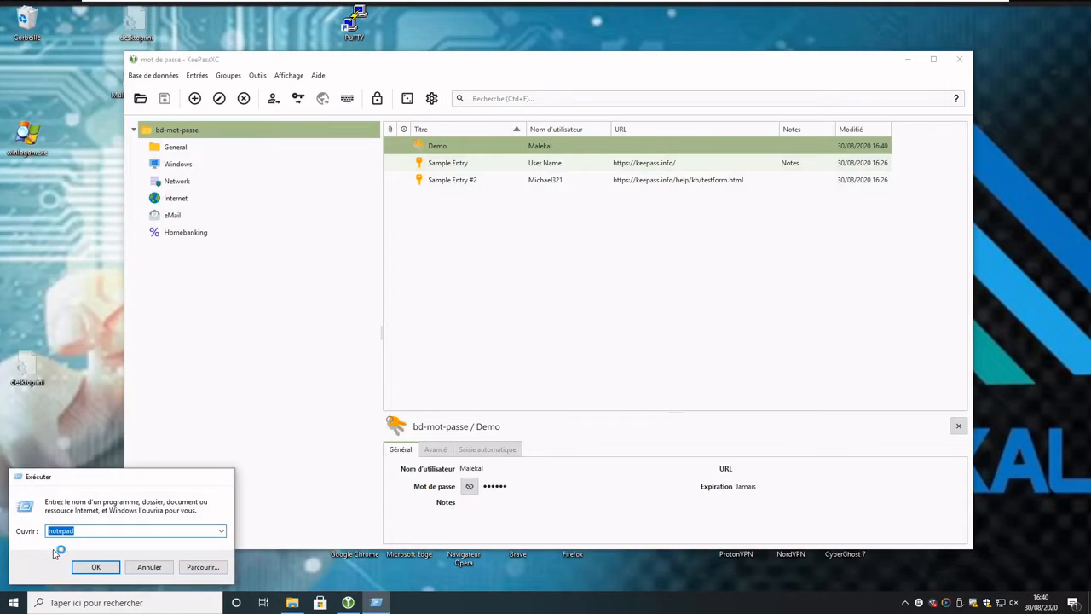
key("Return")
key("alt+Tab")
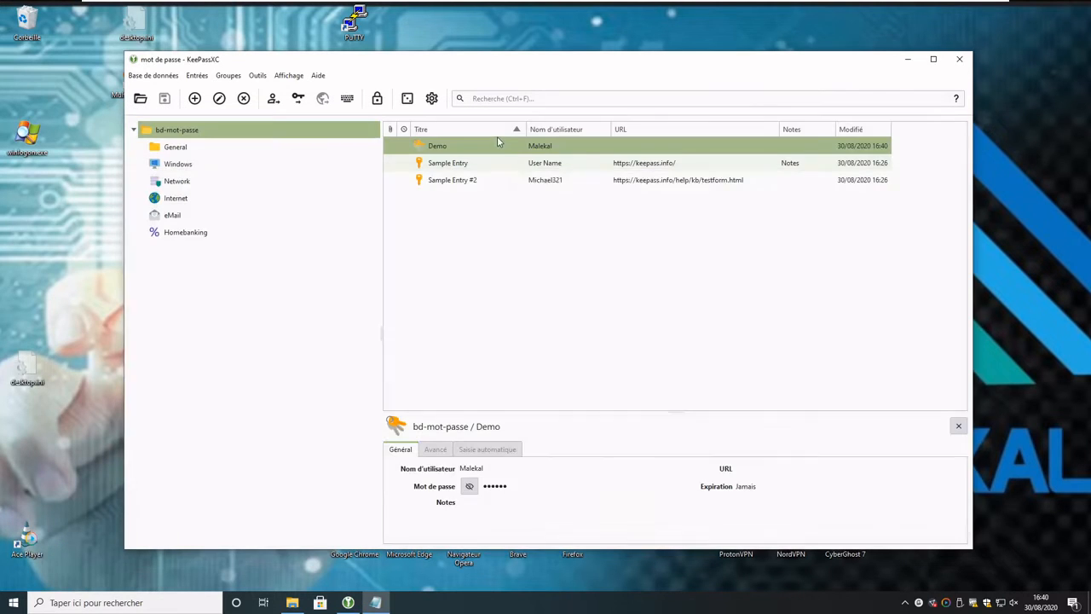
Step: Copy the Demo password again, paste it into Notepad, then delete it
right_click(497, 138)
left_click(546, 157)
left_click(376, 603)
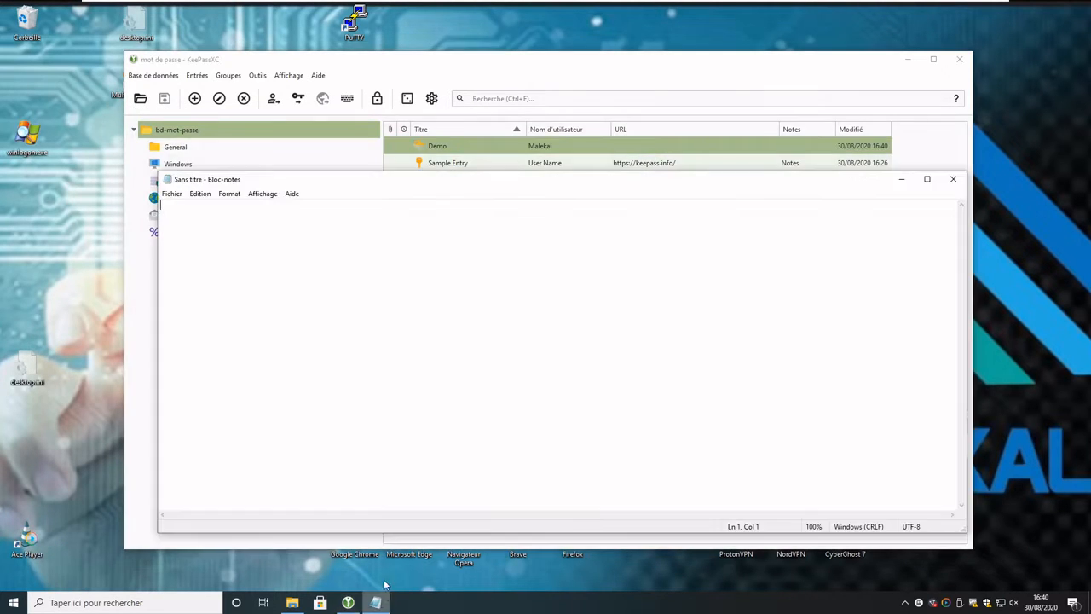
type("testtest26342634")
key("ctrl+a")
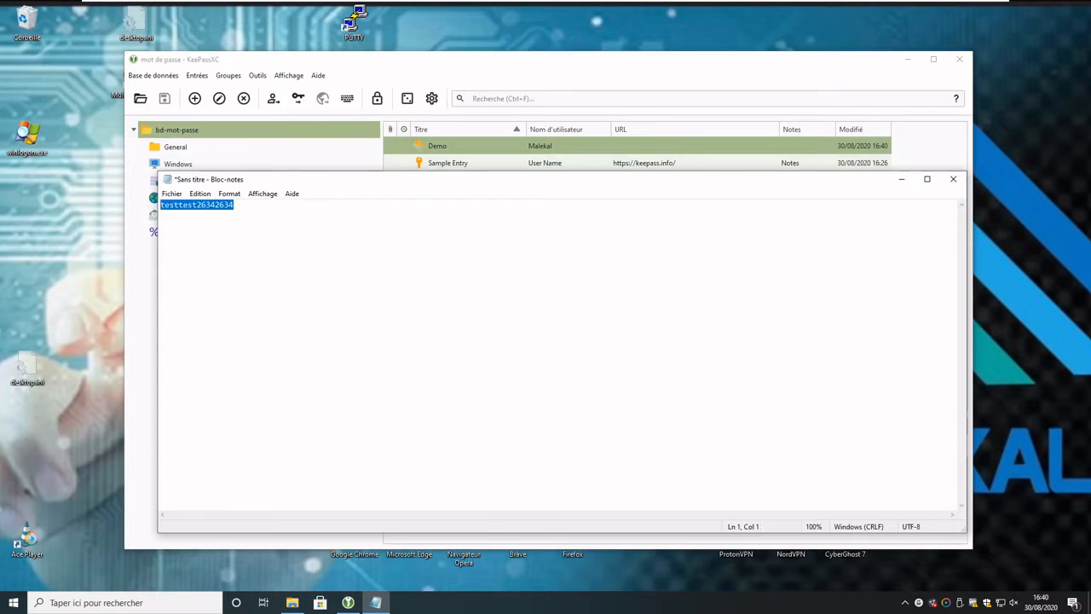
key("Delete")
Step: Show the Internet group's malekal forum entry, then minimize KeePassXC and Notepad
left_click(370, 86)
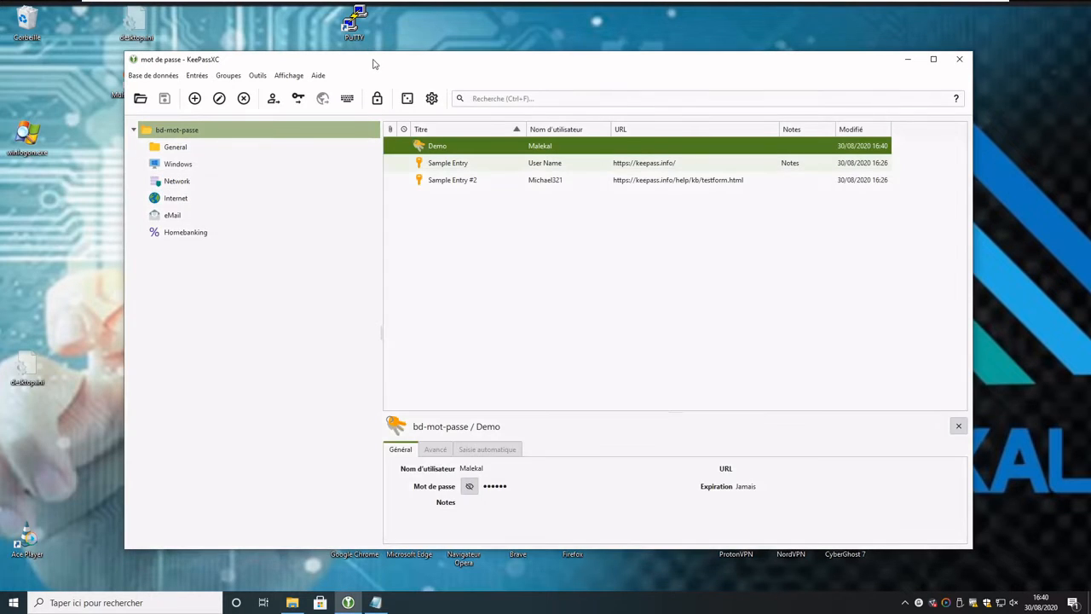
left_click_drag(373, 63, 339, 53)
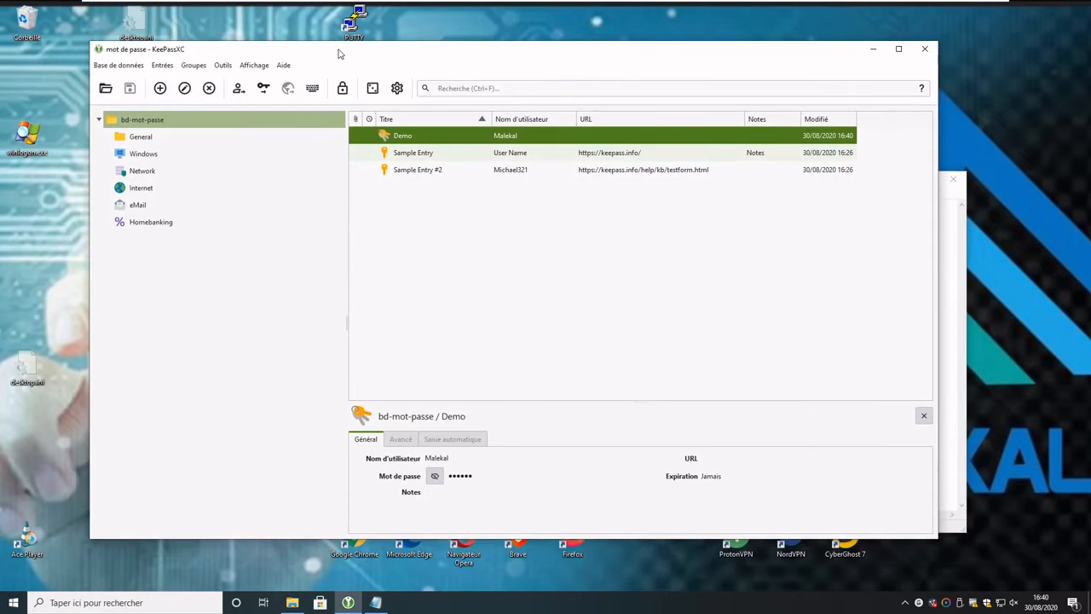
left_click(143, 189)
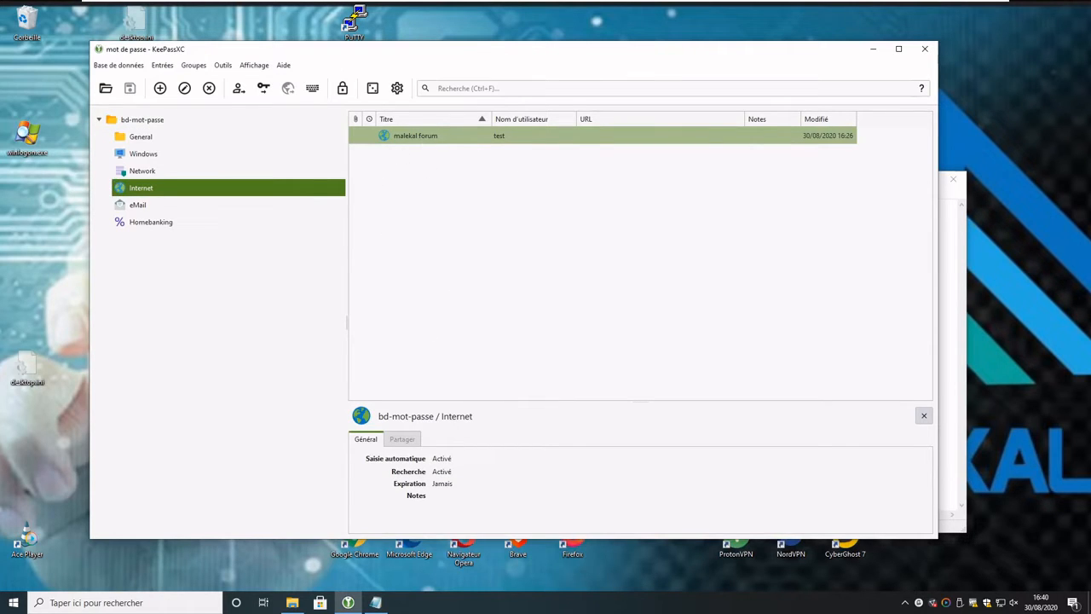
right_click(525, 138)
left_click(458, 329)
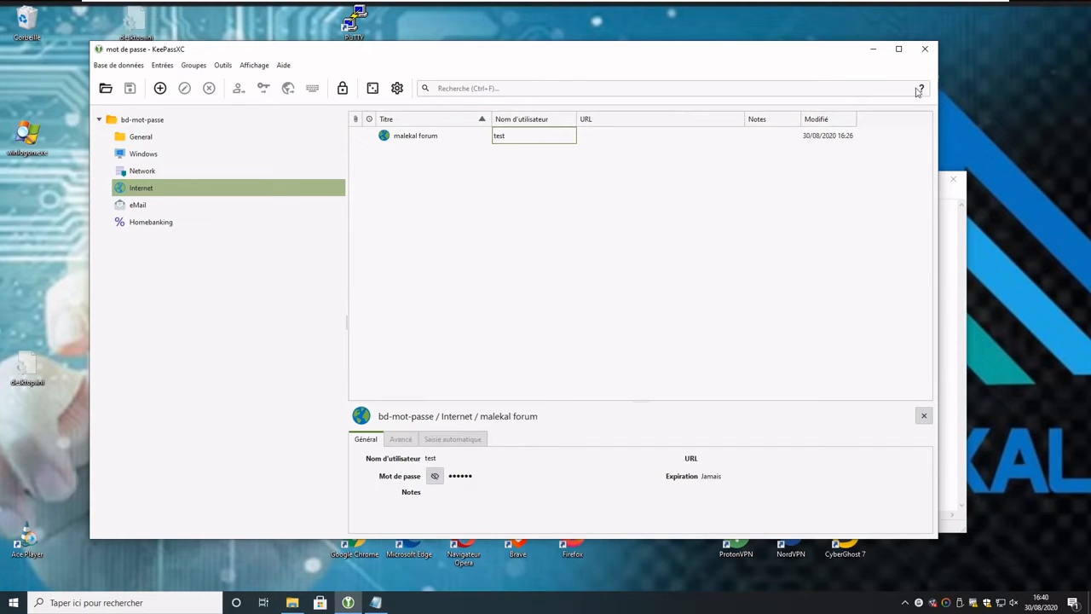
left_click(873, 49)
left_click(902, 181)
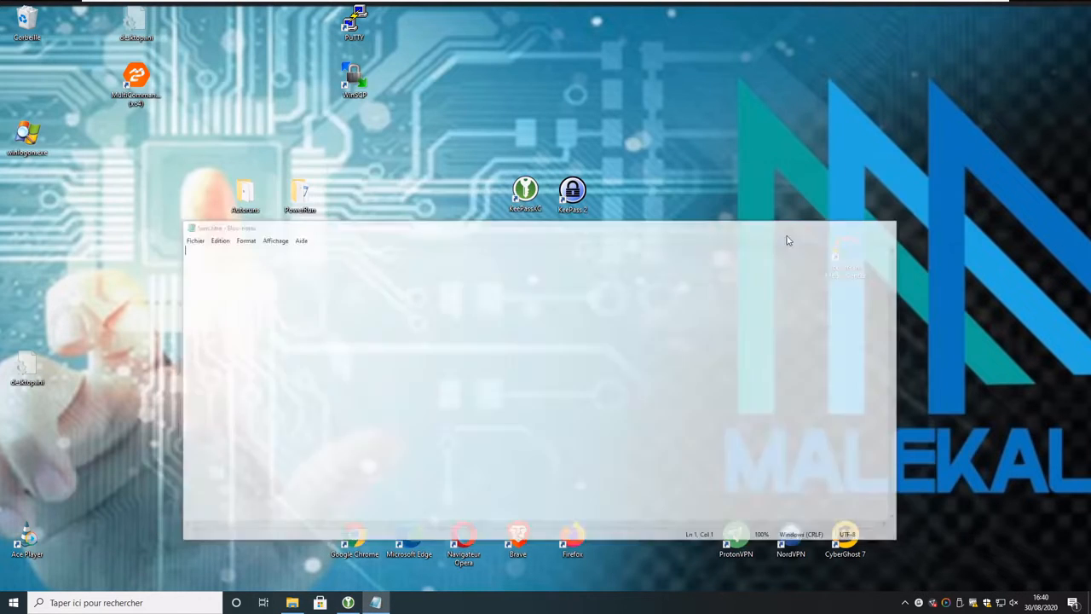
Step: Launch Firefox and open forum.malekal.com, dismissing the default-browser prompt
double_click(566, 537)
left_click(349, 602)
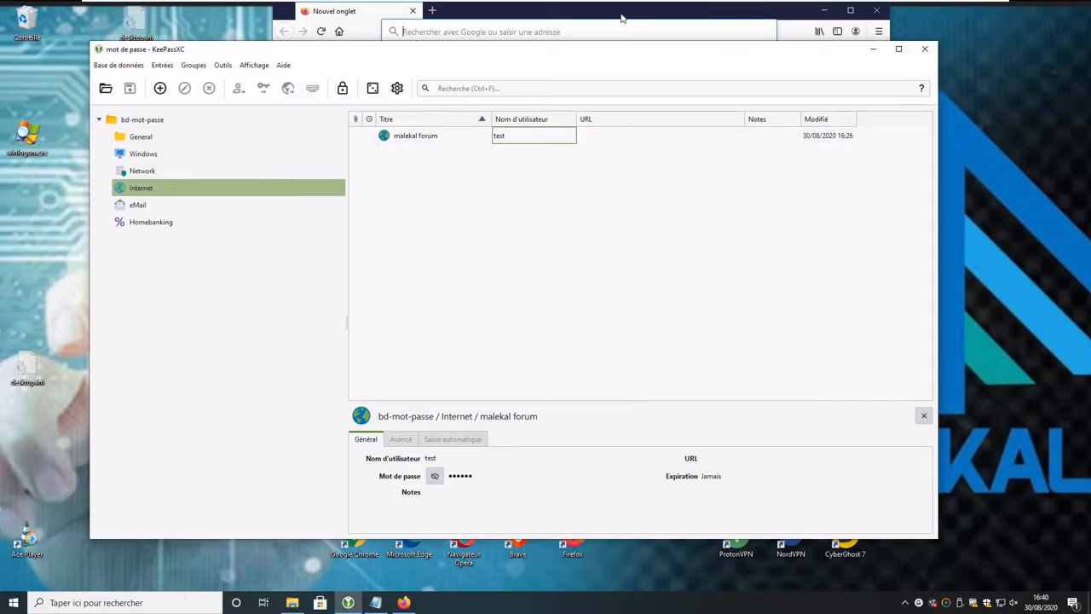
left_click(622, 17)
left_click(656, 272)
left_click(542, 31)
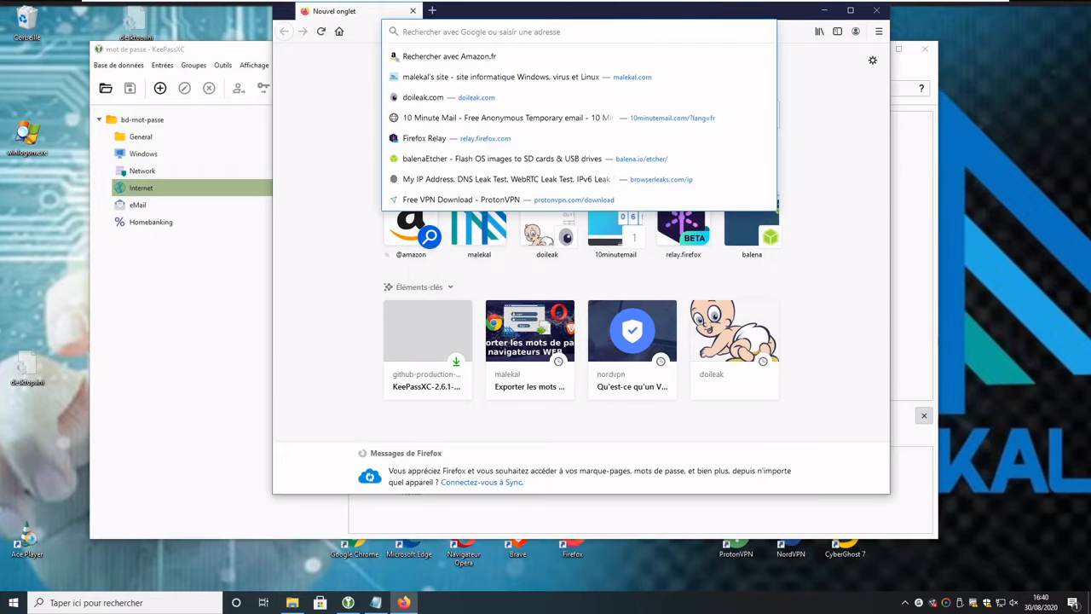
type("forum.malekal.com")
key("Return")
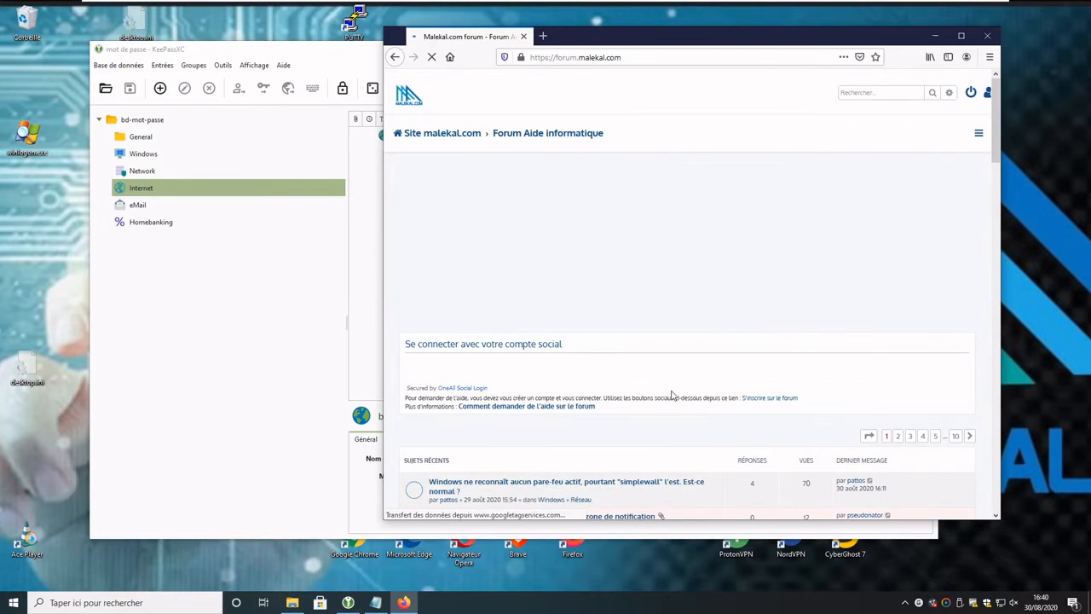
scroll(670, 396, "down", 5)
scroll(670, 402, "down", 15)
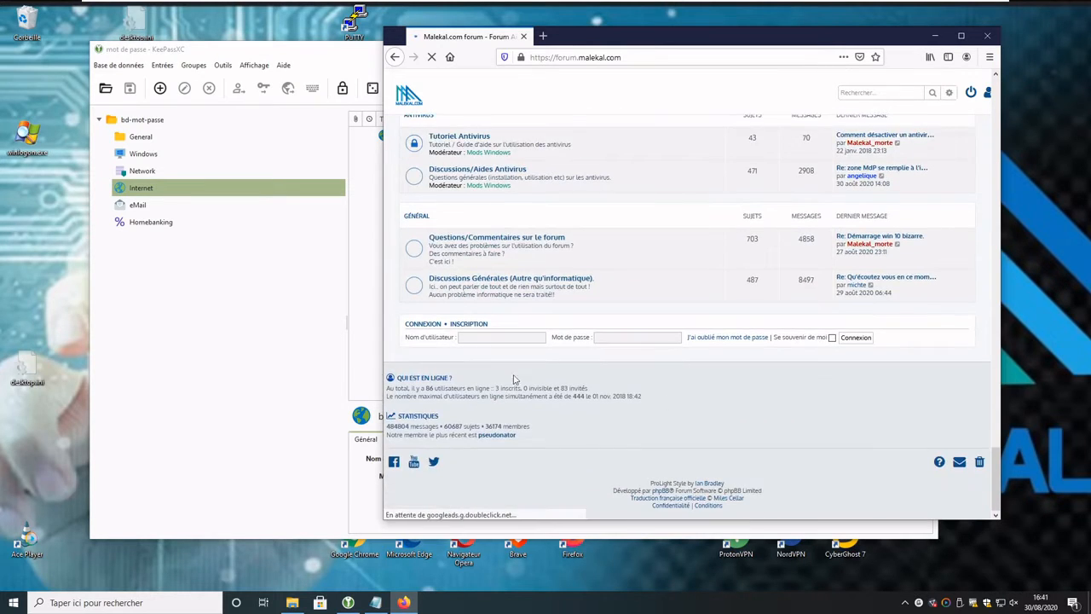
Step: Enter username 'test' and auto-type the malekal forum entry's credentials into the login
left_click(452, 338)
type("test")
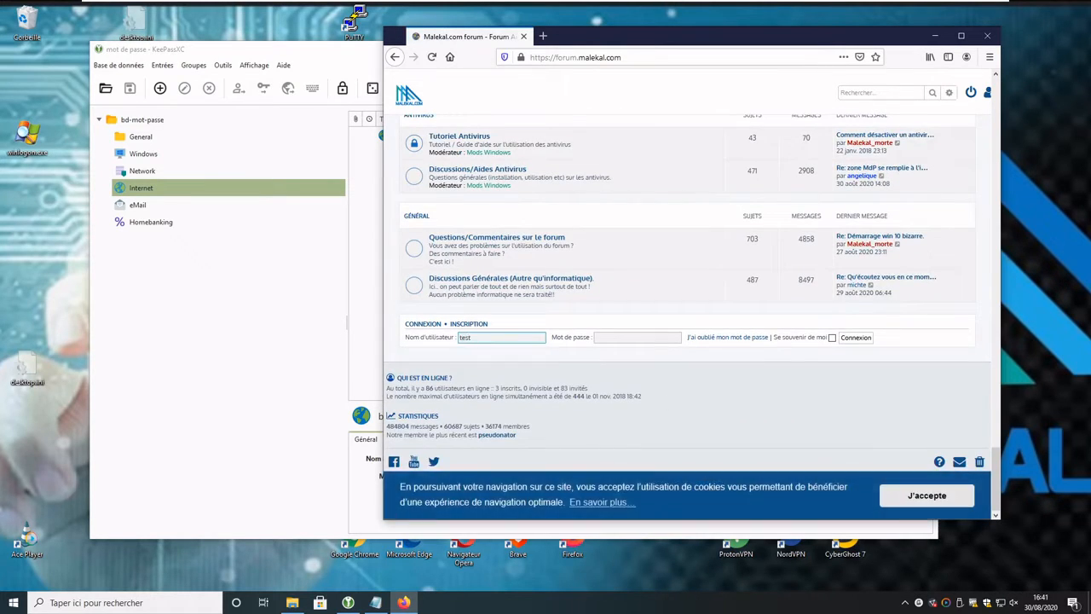
key("Tab")
left_click(312, 59)
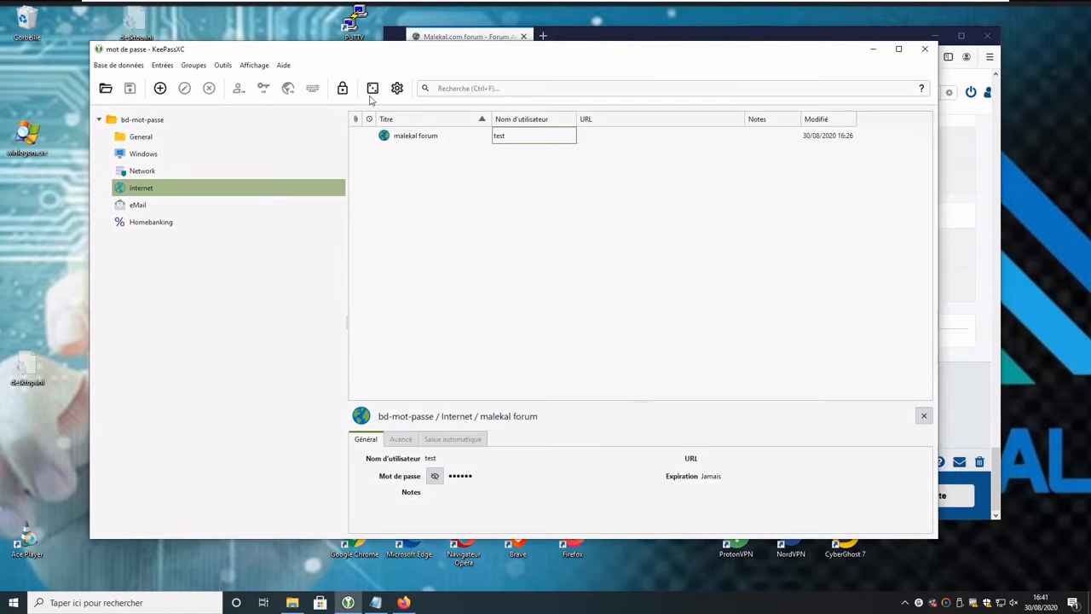
left_click(419, 136)
right_click(418, 143)
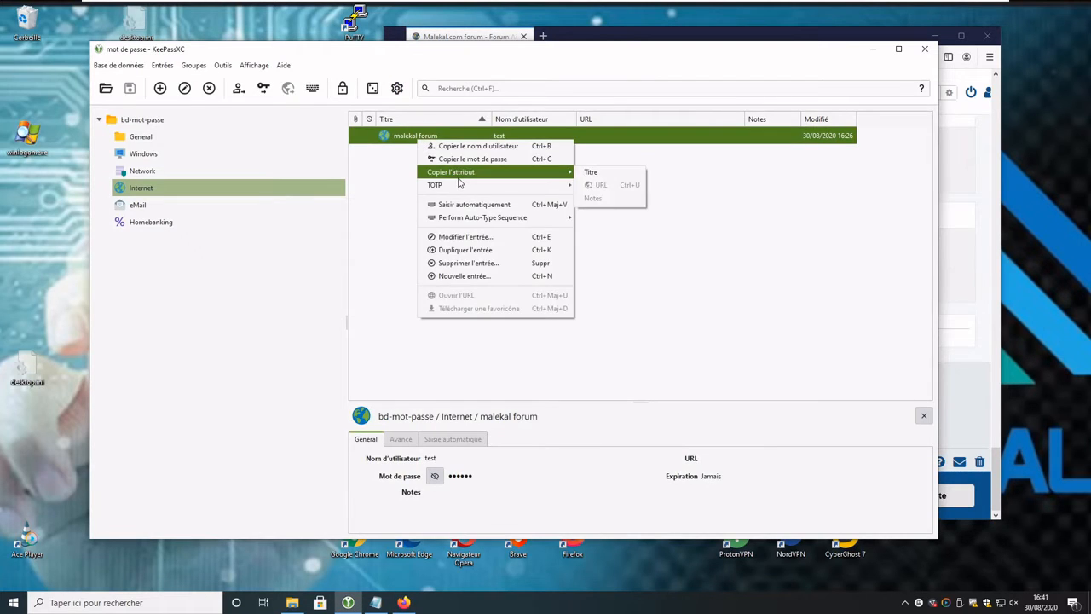
left_click(474, 205)
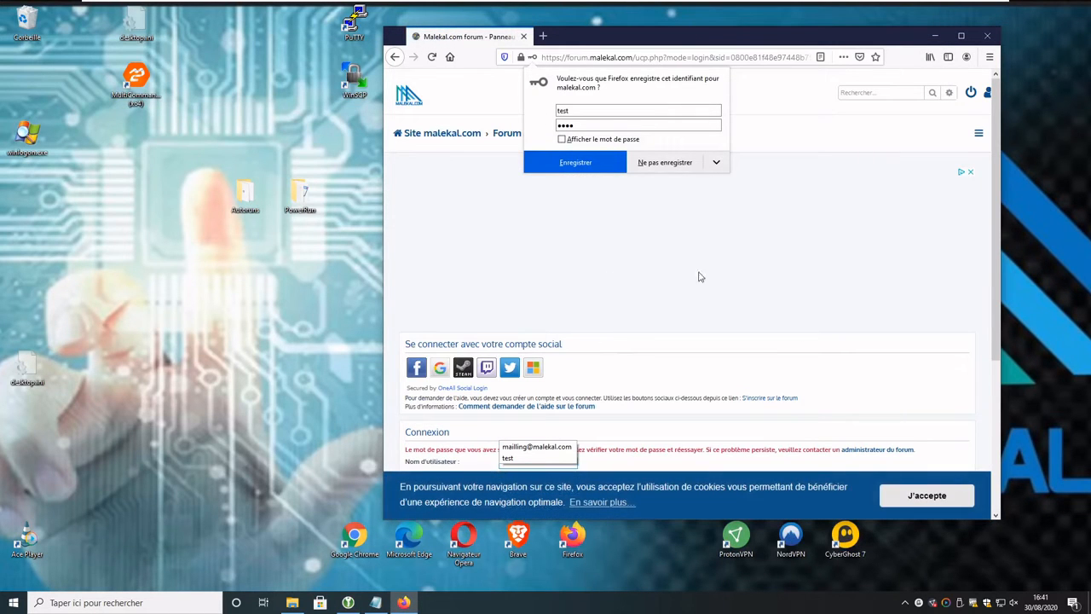
left_click(784, 90)
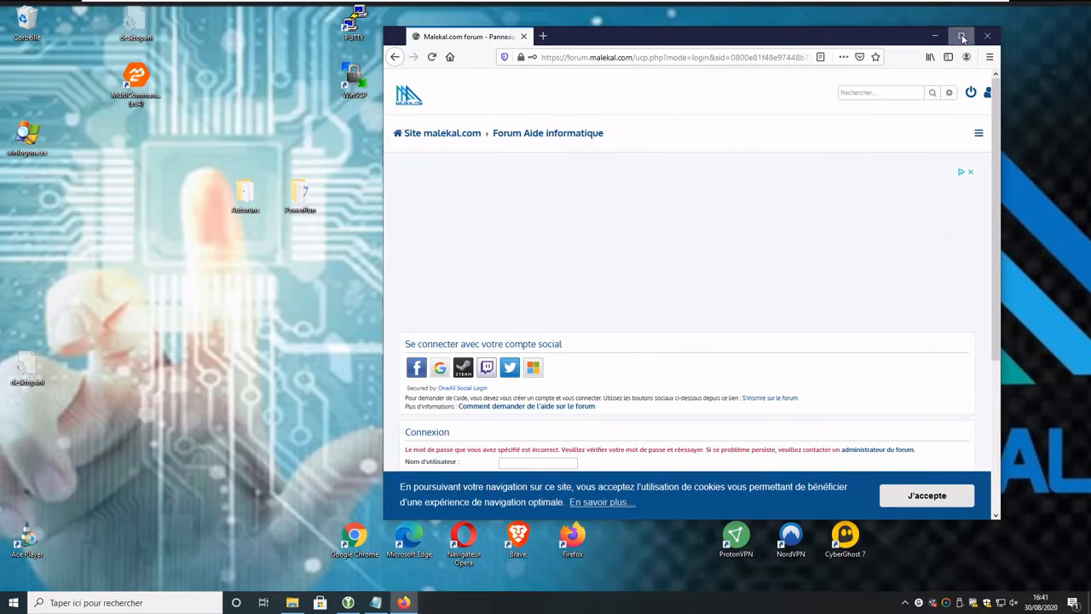
Step: Maximize Firefox and accept the forum's cookie notice
left_click(961, 36)
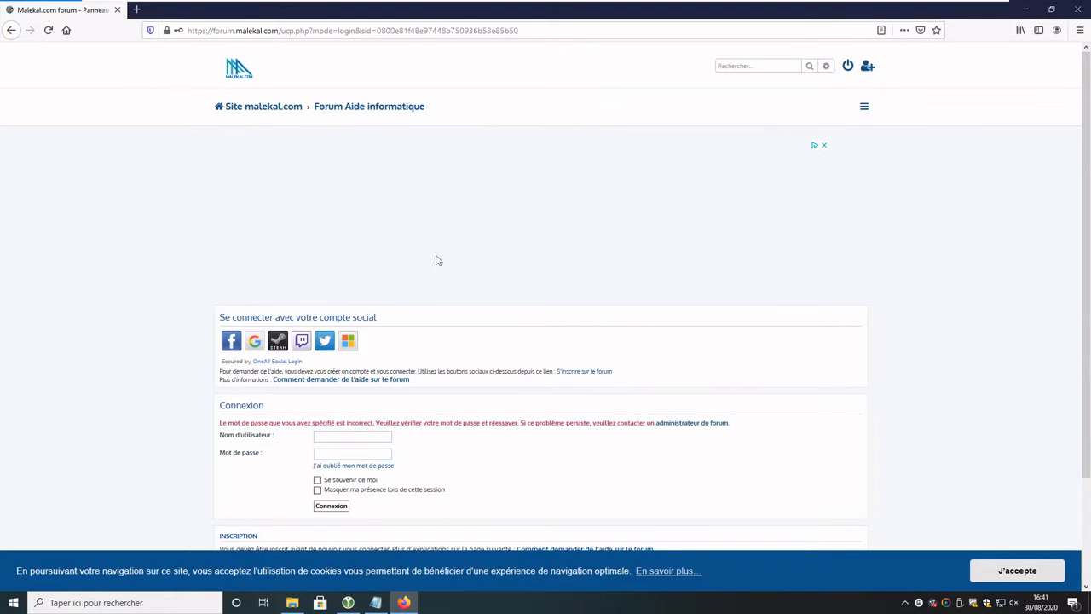
left_click(348, 602)
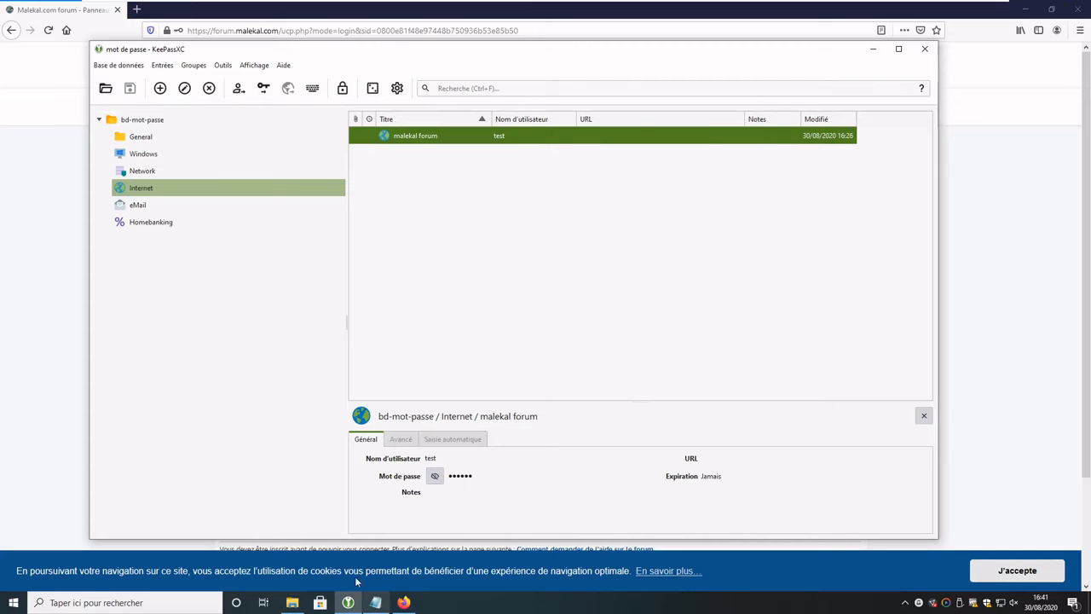
right_click(429, 140)
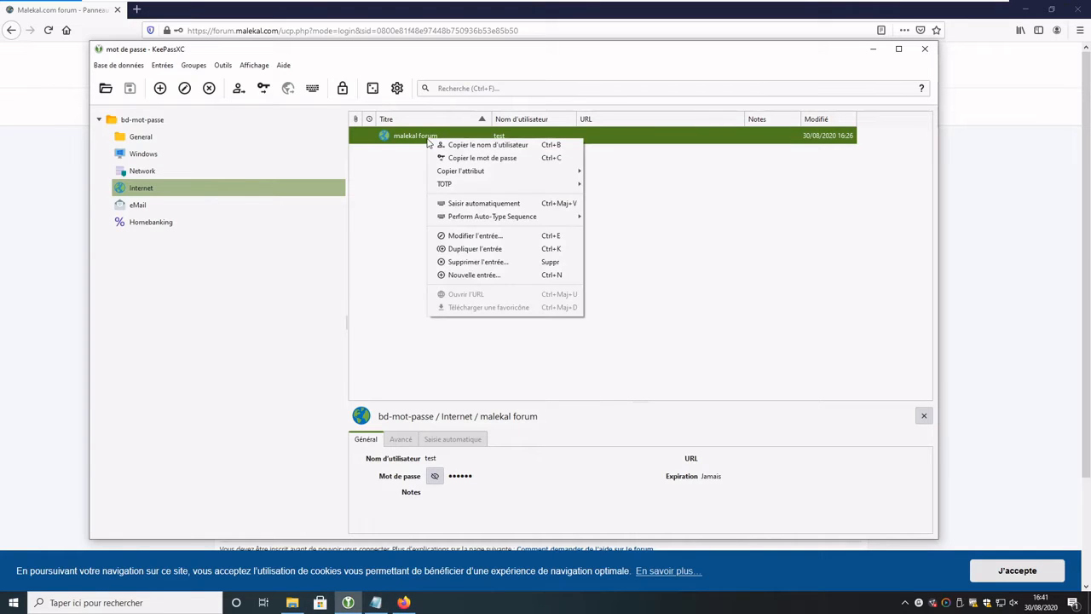
left_click(669, 14)
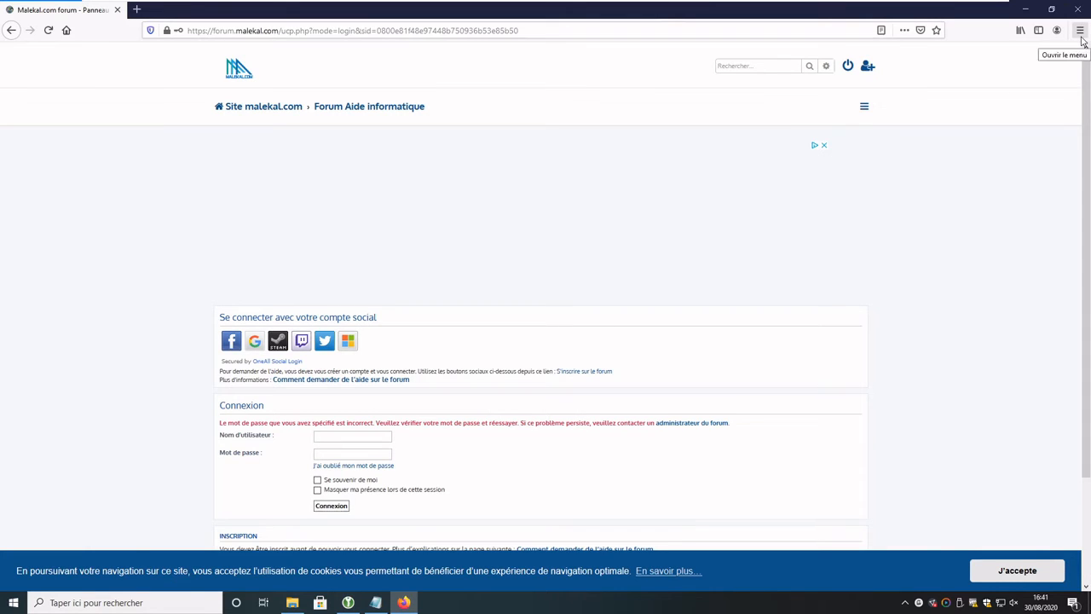
left_click(1013, 566)
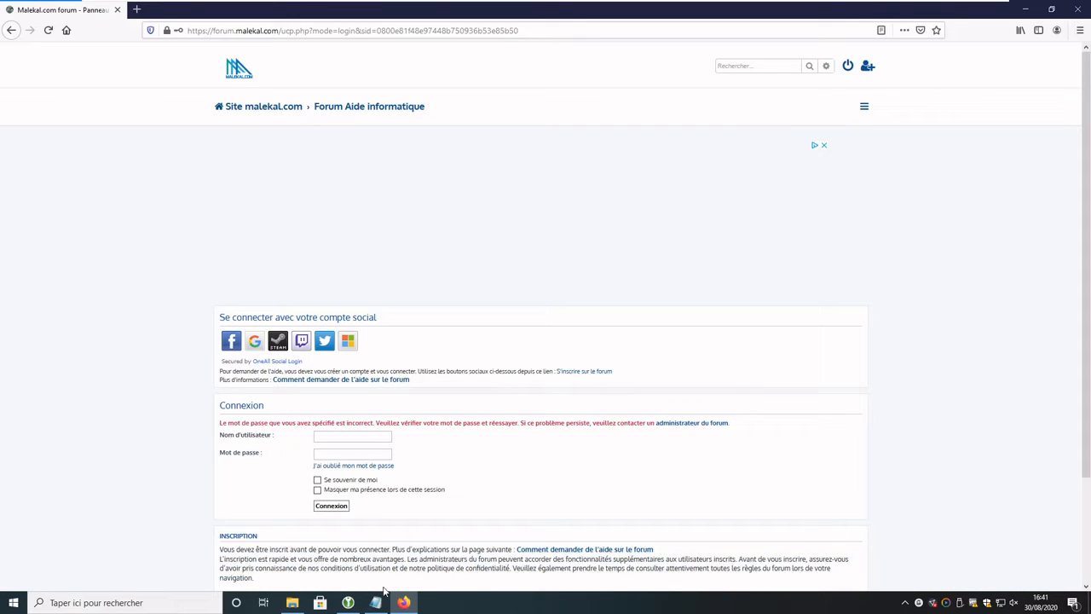
Step: Search 'keepass xc firefox' and add KeePassXC-Browser from addons.mozilla.org, granting its permissions
left_click(136, 9)
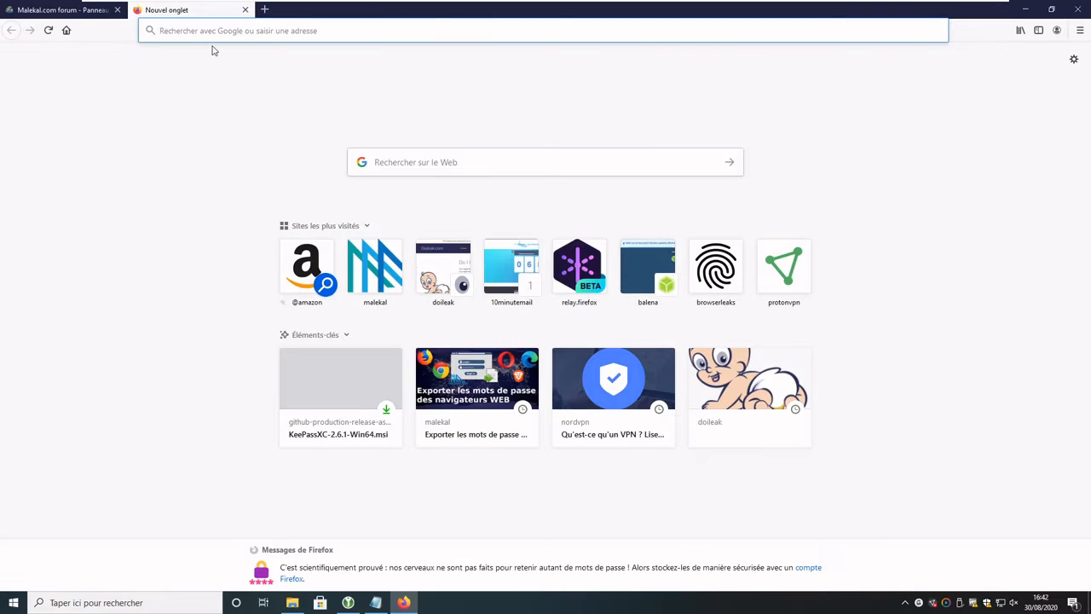
type("keepass xc firefox")
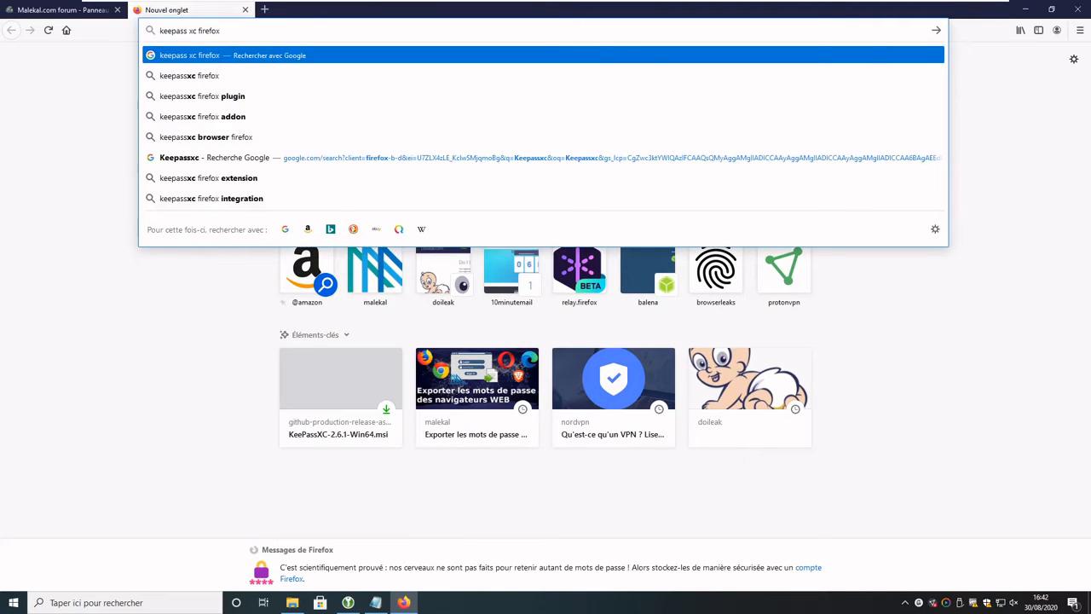
key("Return")
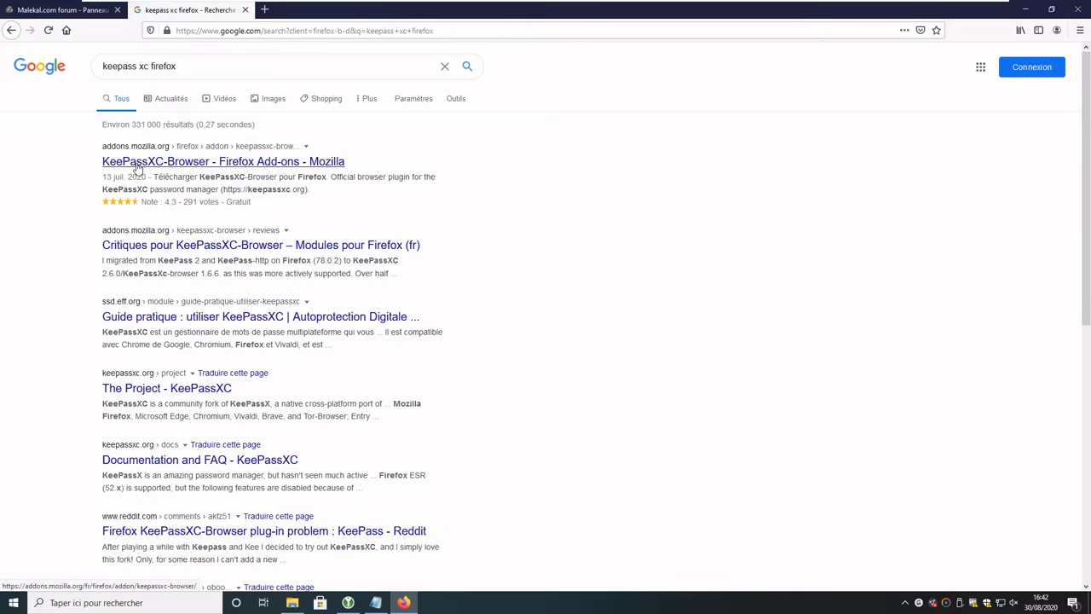
left_click(136, 168)
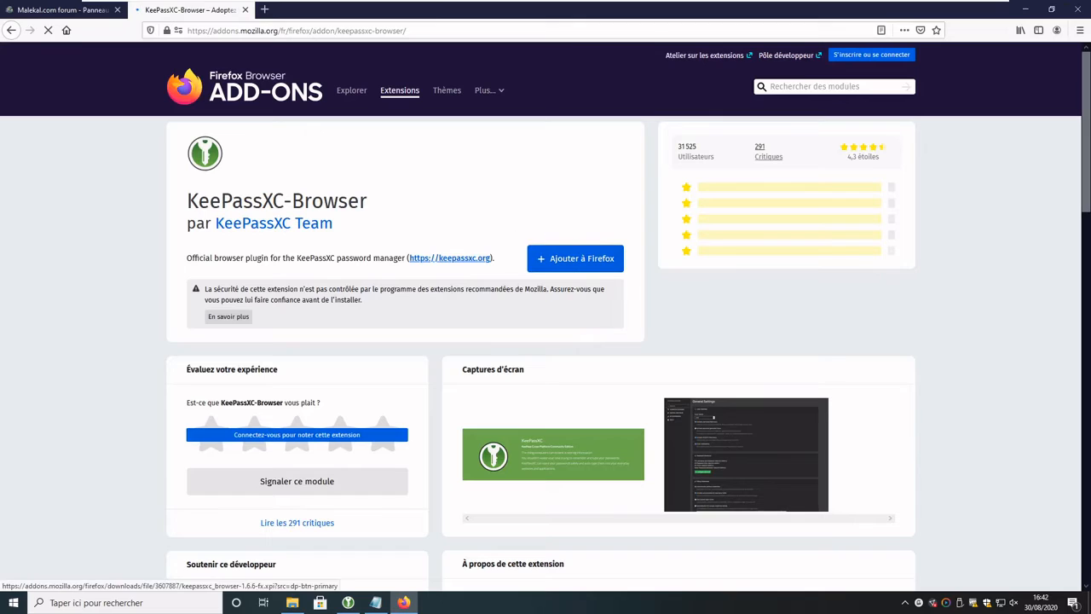
left_click(607, 262)
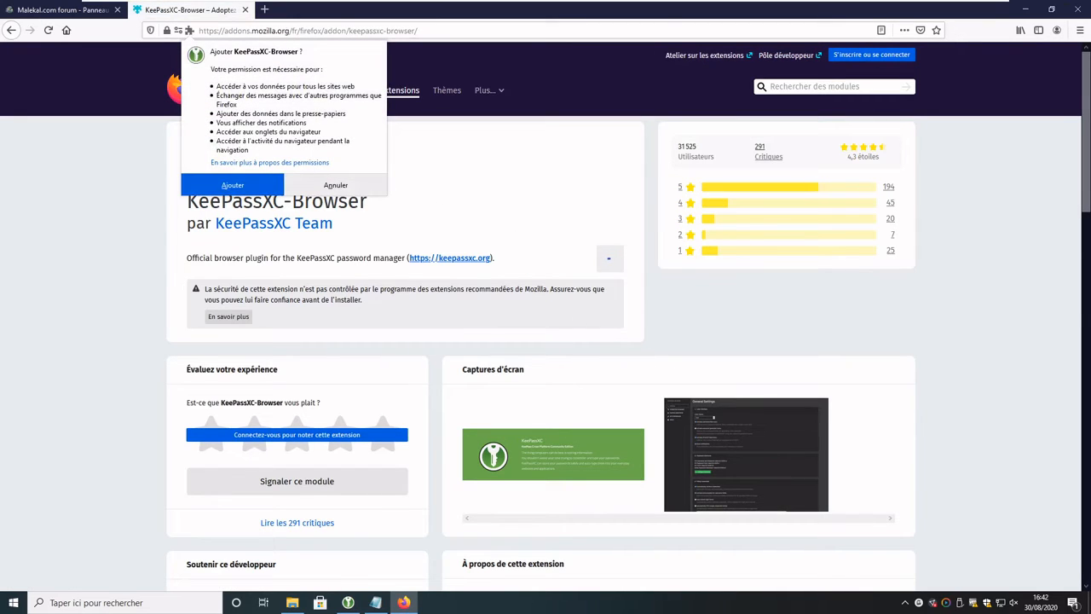
left_click(228, 185)
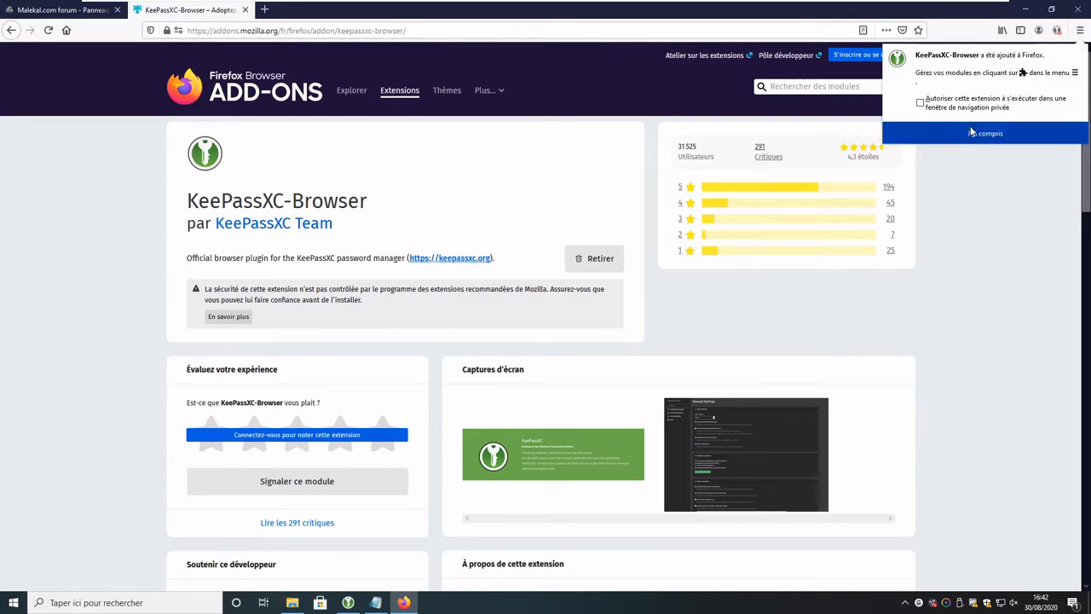
left_click(981, 134)
left_click(1057, 29)
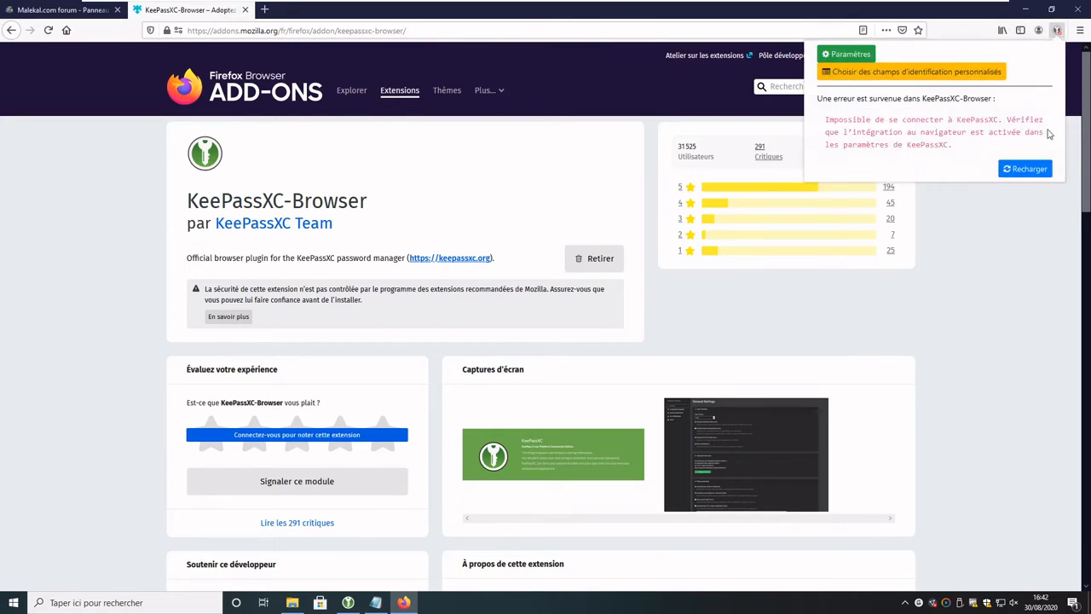
Step: Enable KeePassXC browser integration for Firefox and Tor Browser and save the settings
left_click(348, 601)
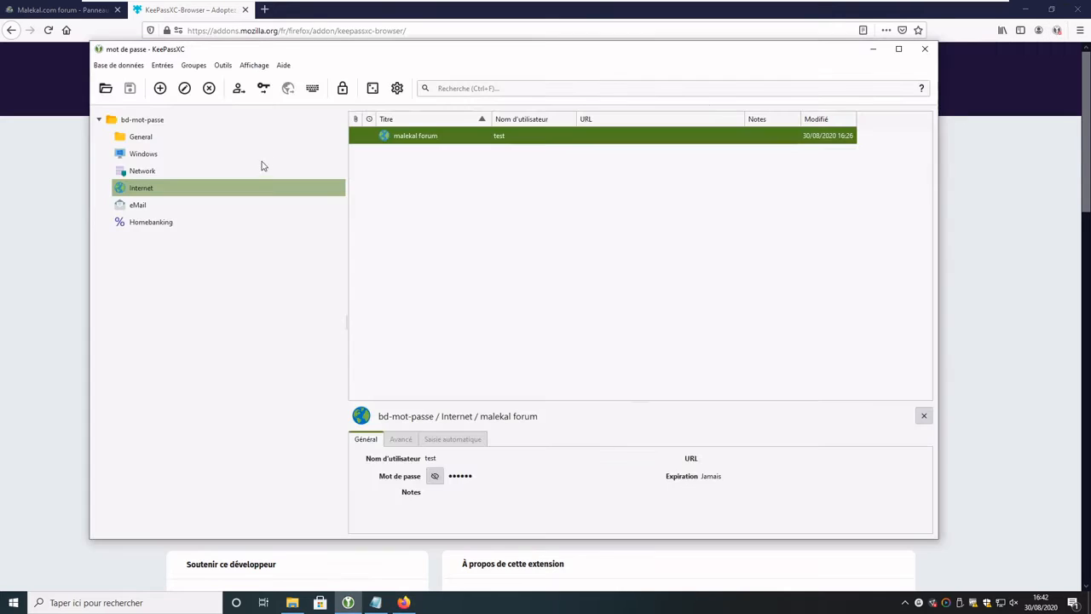
left_click(396, 85)
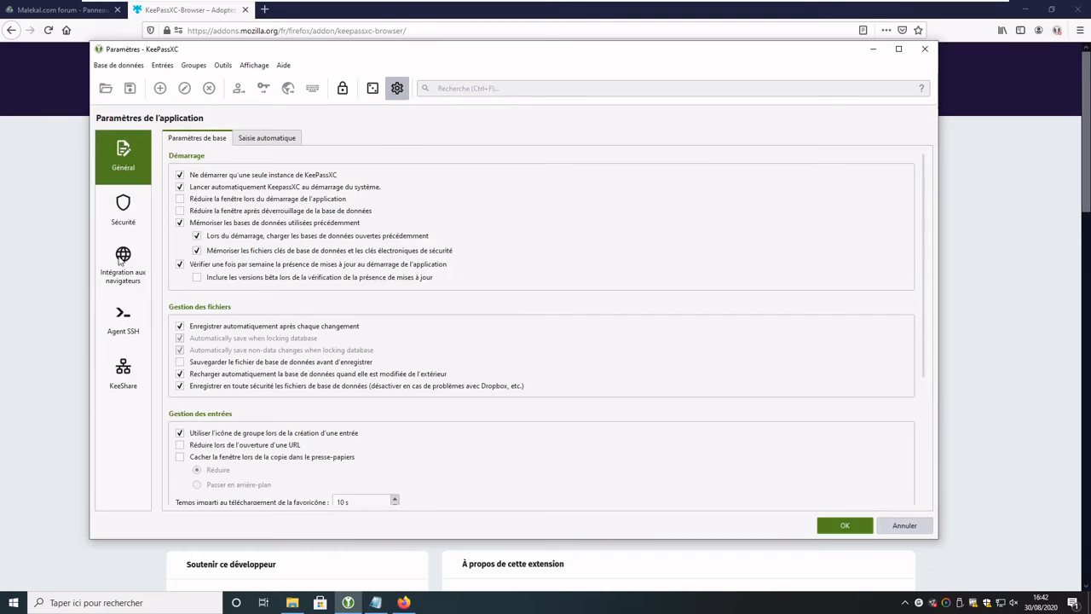
left_click(121, 260)
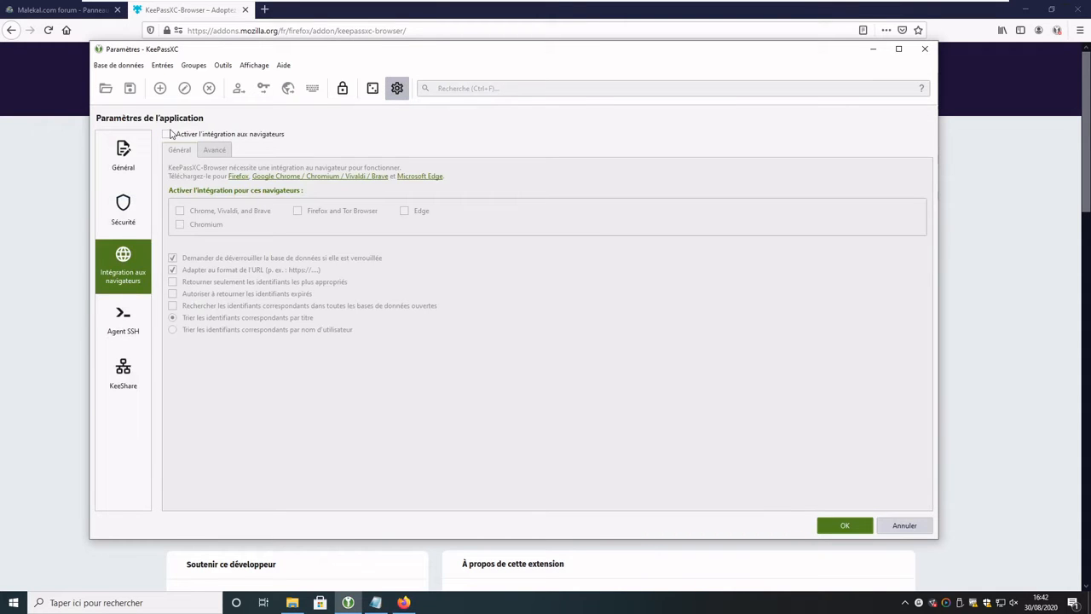
left_click(265, 135)
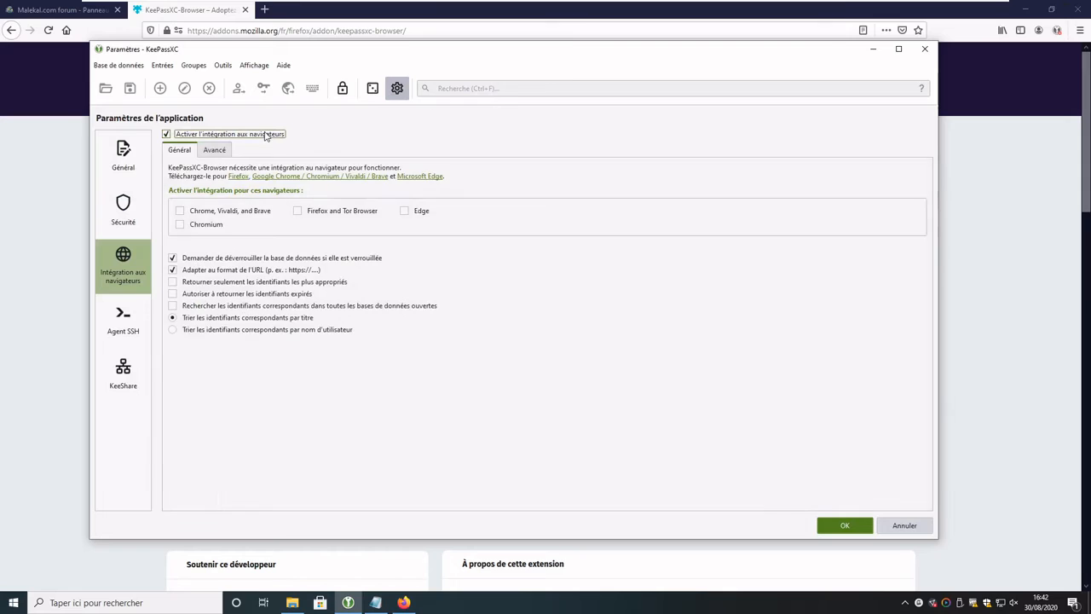
left_click(325, 215)
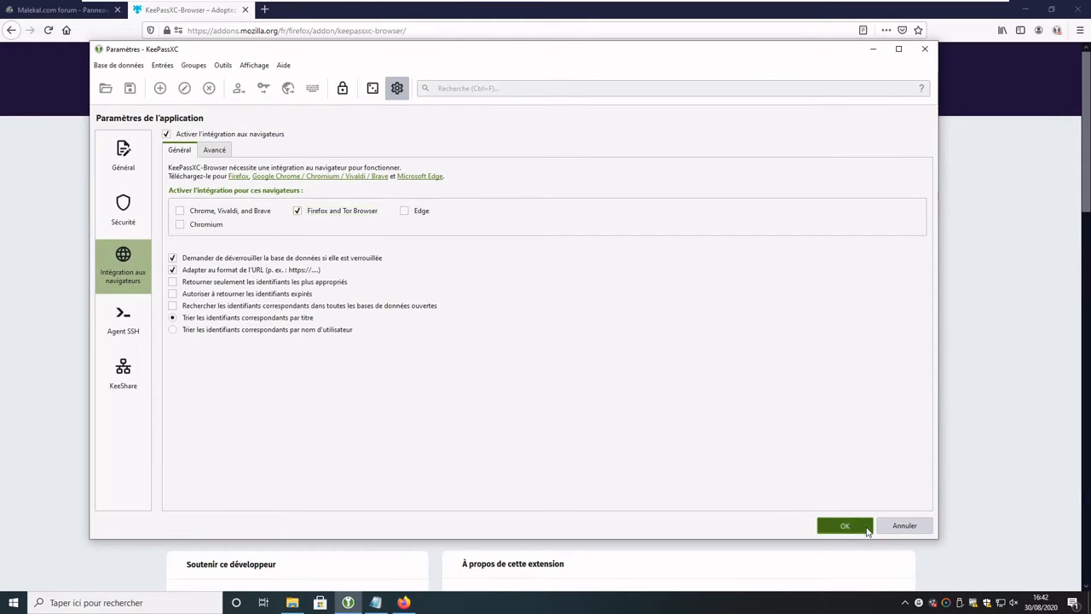
left_click(842, 525)
left_click(1057, 30)
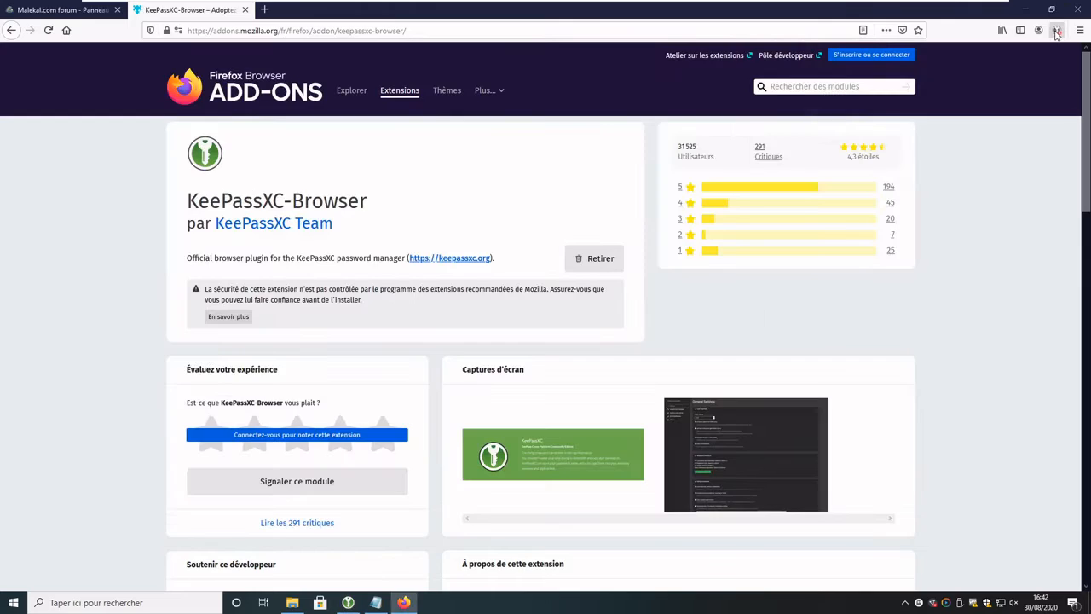
Step: Retry the KeePassXC-Browser extension's connection and recheck its status
left_click(1032, 169)
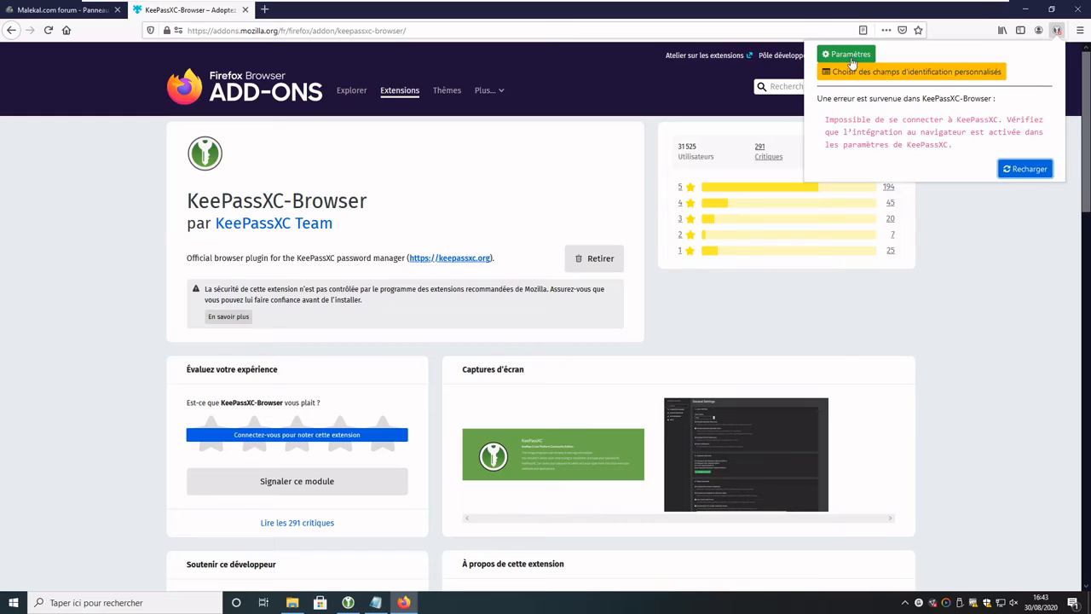
left_click(1058, 31)
left_click(1058, 31)
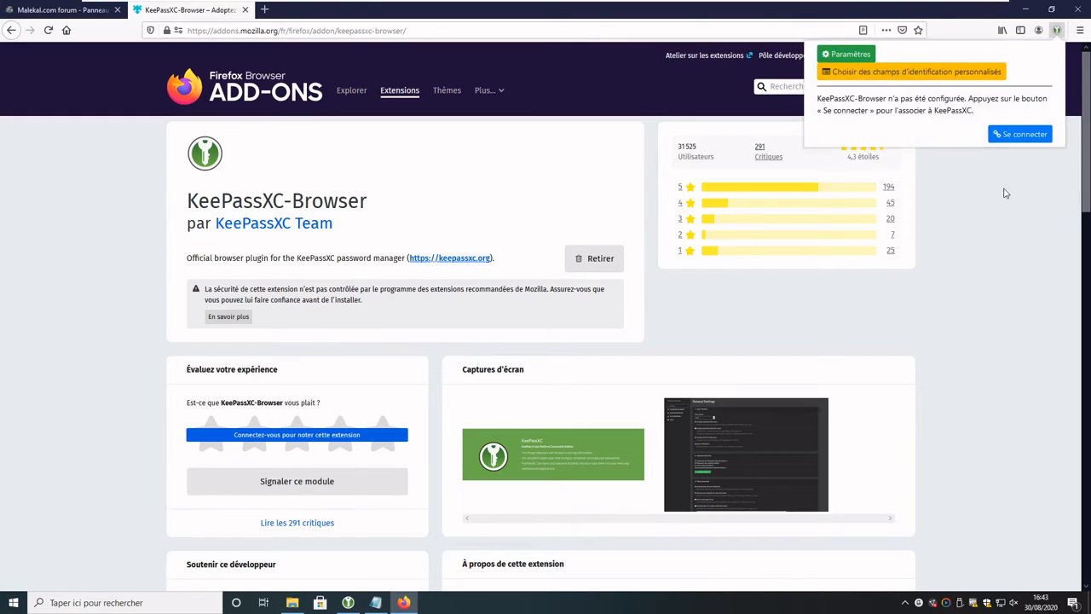
Step: Pair the extension with the database as 'PC Principal' and confirm it reports connected
left_click(1014, 136)
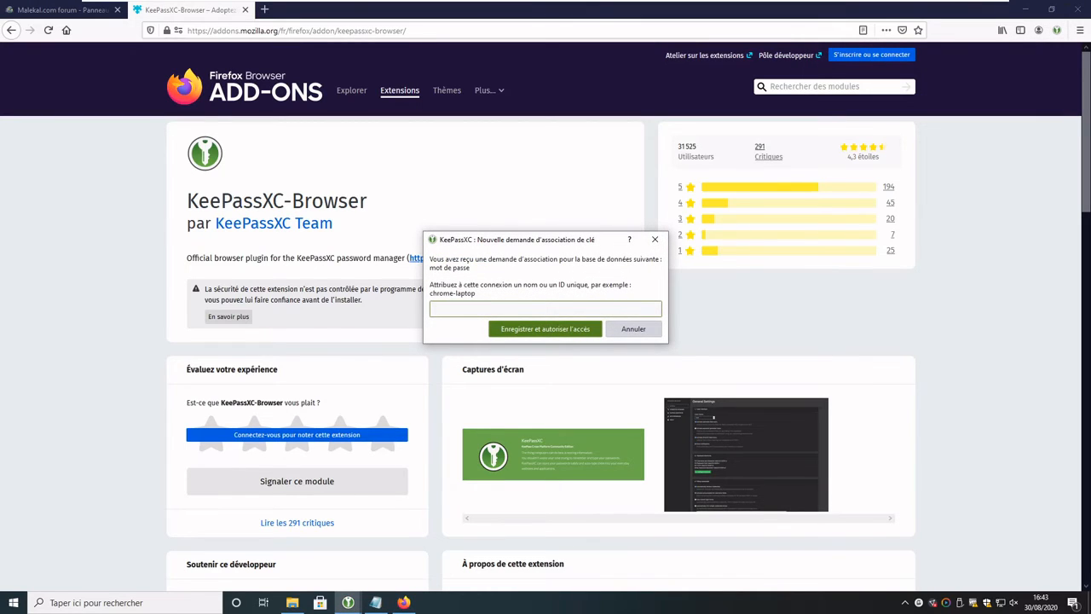
type("PC Principal")
left_click(572, 337)
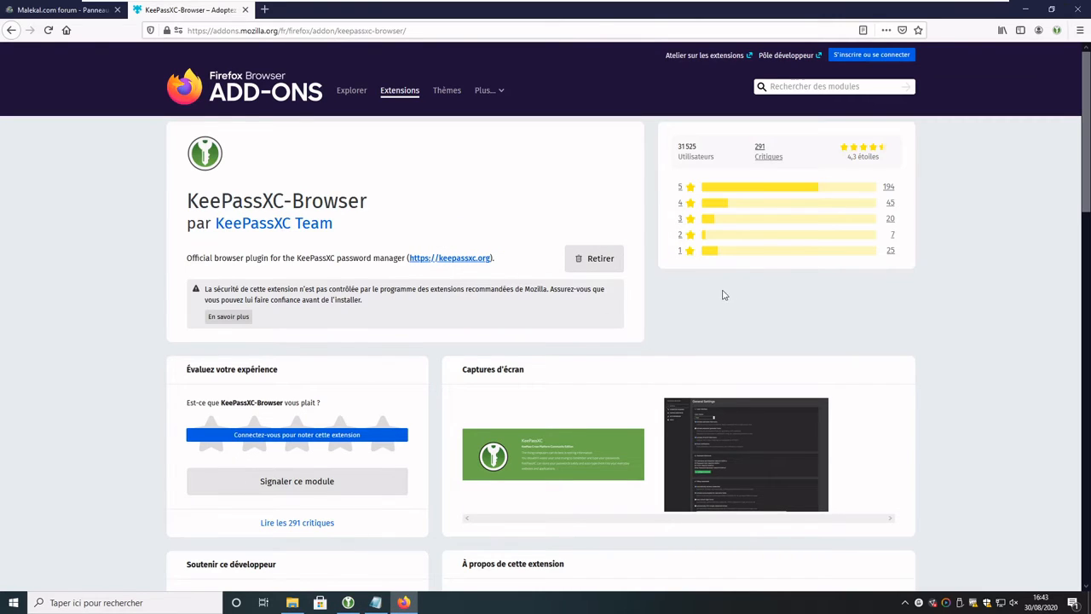
left_click(1062, 31)
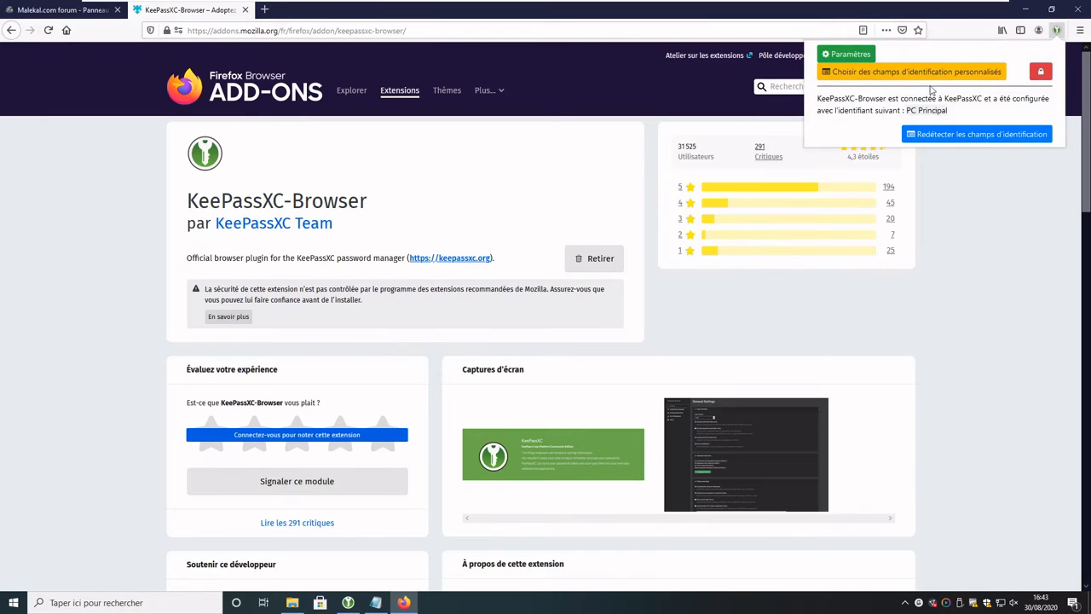
Step: On the Malekal.com forum tab, try the KeePassXC login fill, then reload the page
left_click(55, 10)
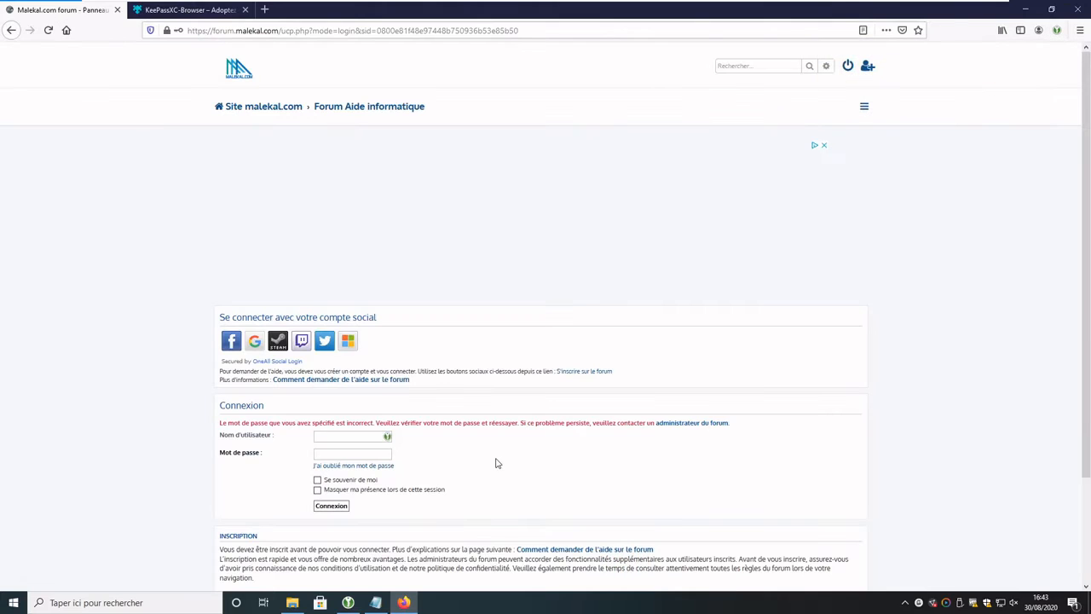
left_click(388, 440)
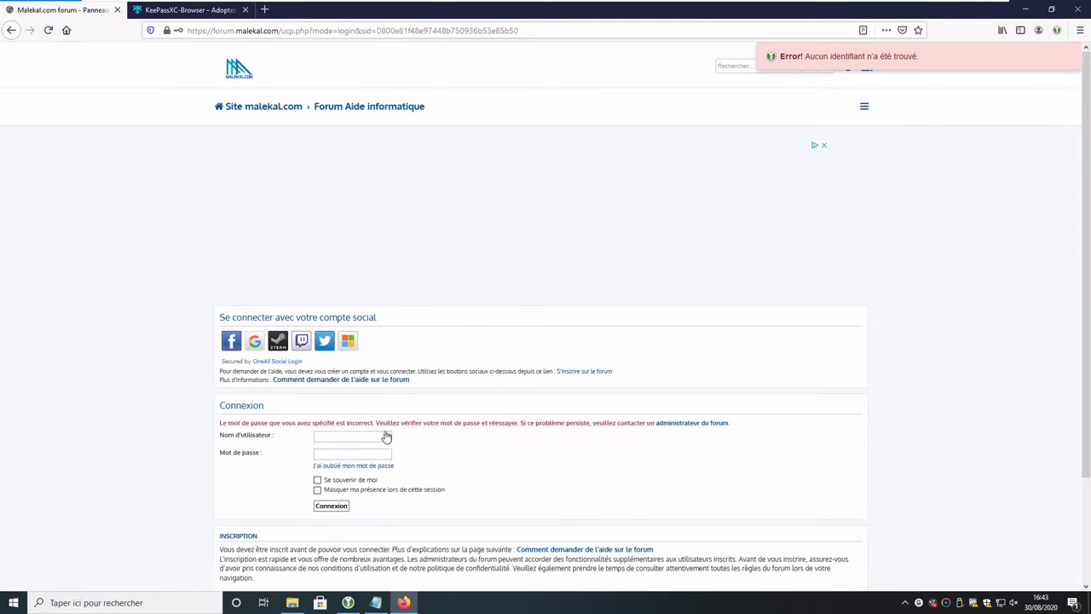
left_click(48, 30)
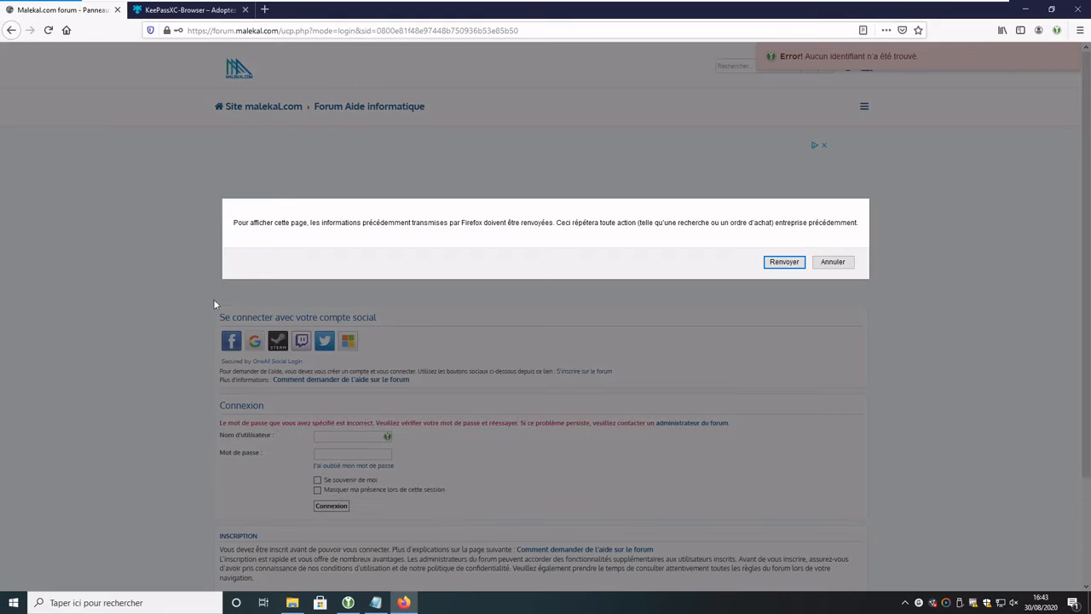
left_click(844, 264)
Step: Retry the KeePassXC fill on the Forum Aide informatique index, which finds no credentials
left_click(343, 108)
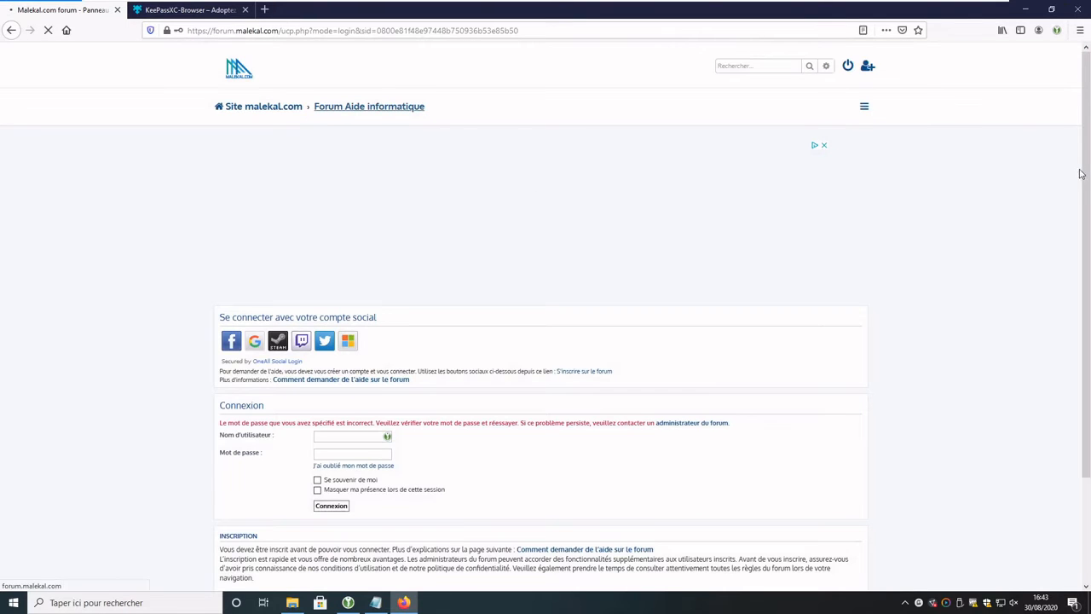
left_click_drag(1086, 102, 1080, 502)
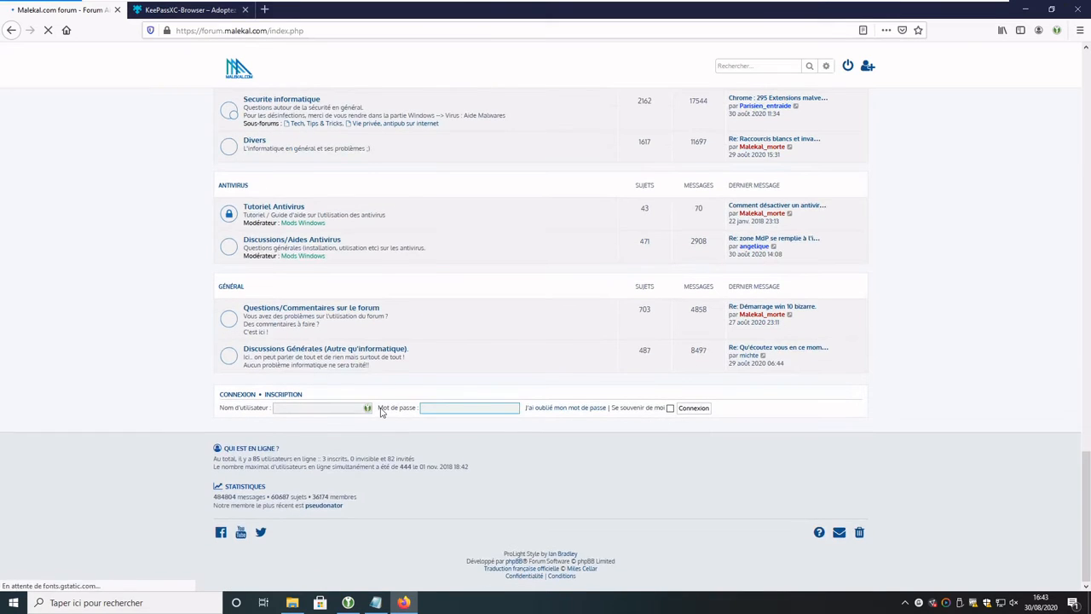
left_click(368, 410)
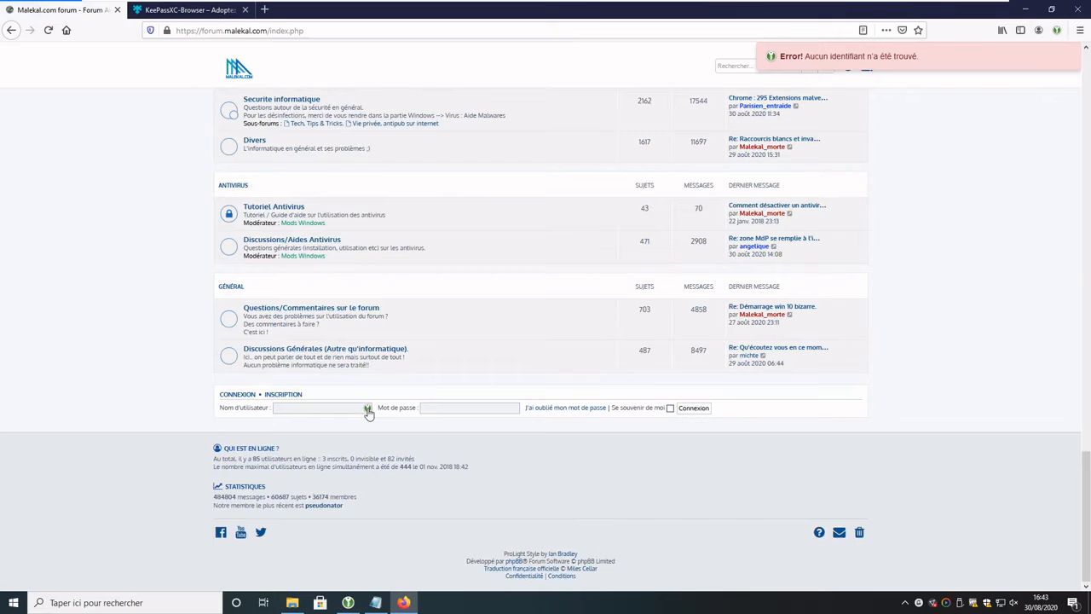
left_click(348, 603)
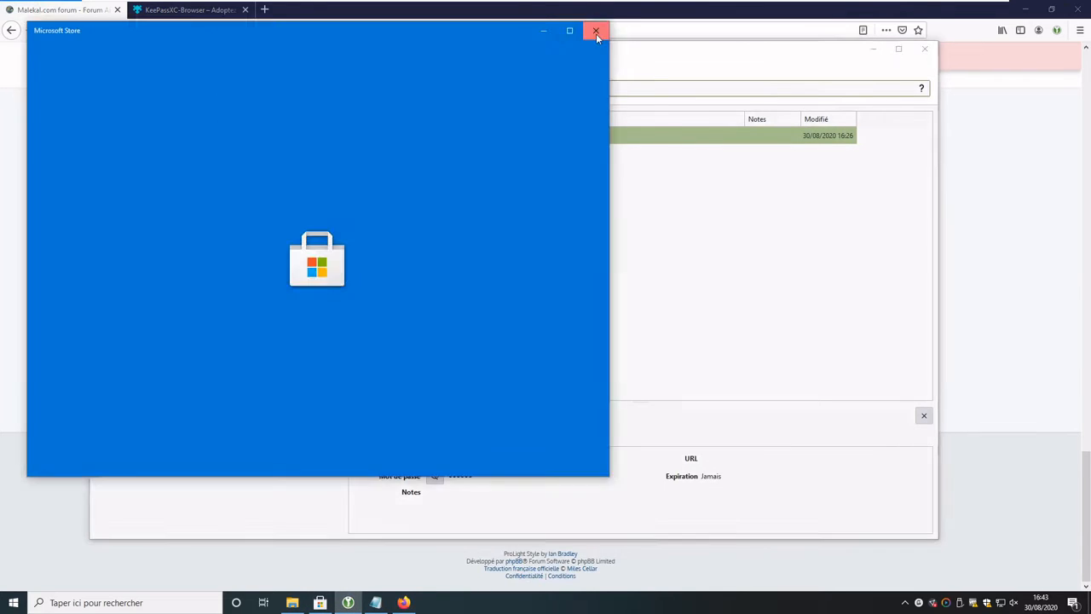
left_click(596, 30)
right_click(523, 135)
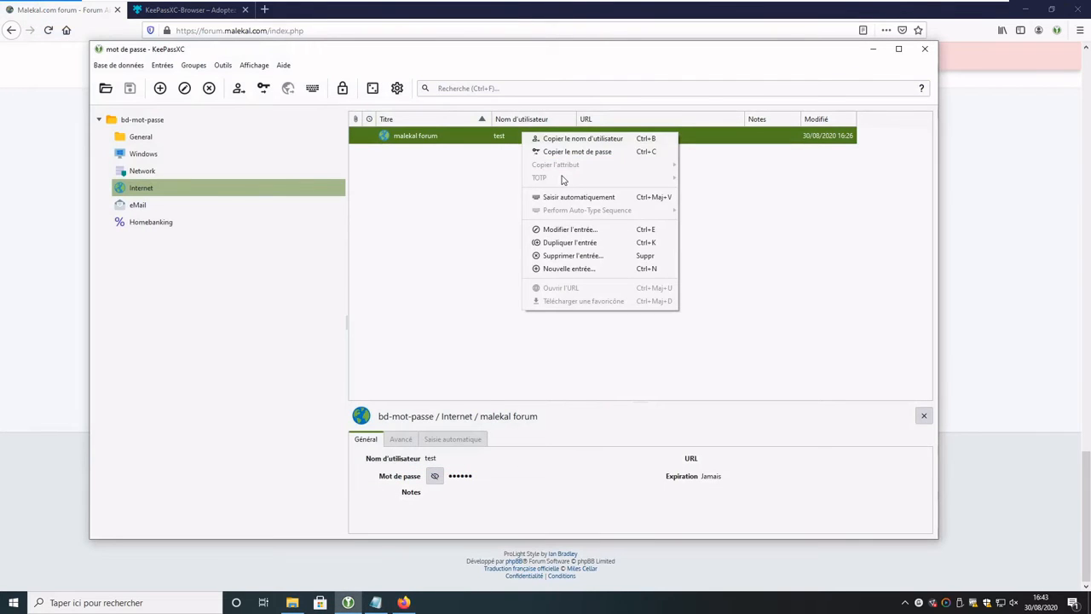
left_click(570, 230)
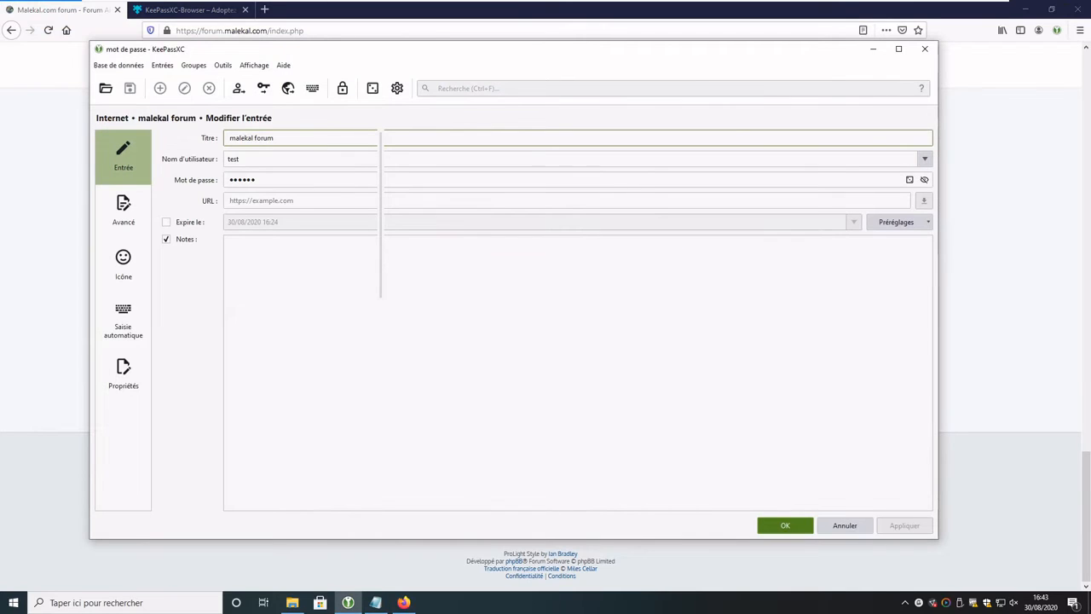
left_click(260, 200)
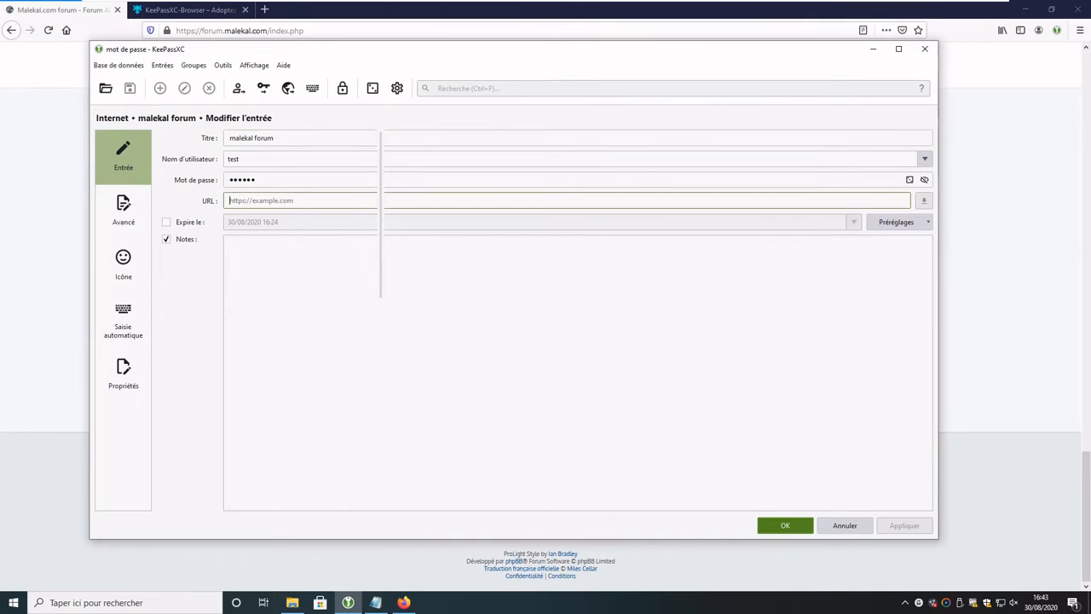
type("https://forum.malekal.com")
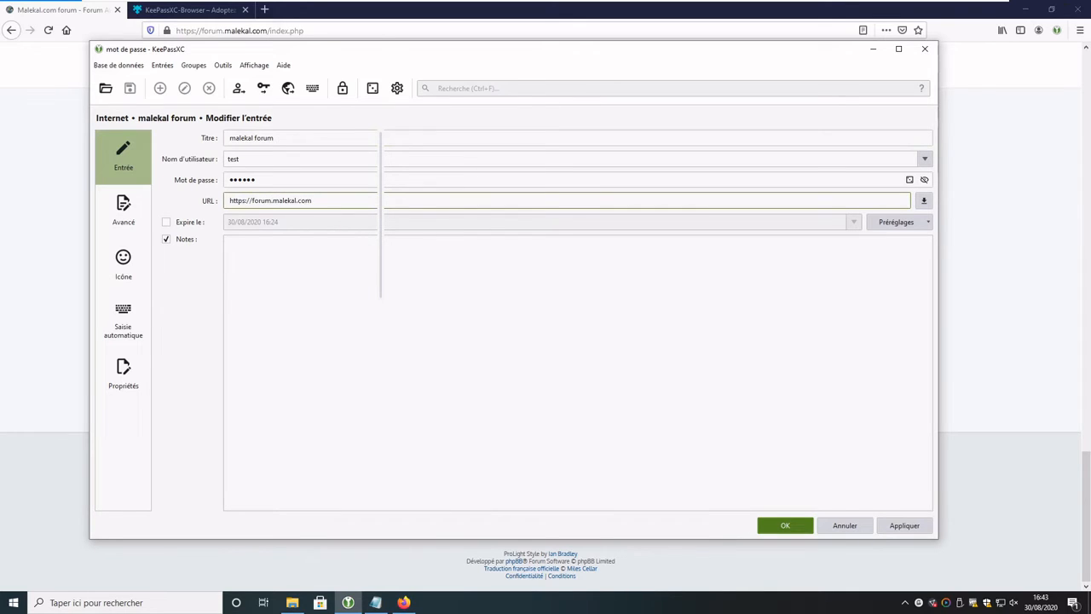
left_click(802, 525)
left_click(1024, 324)
left_click(366, 409)
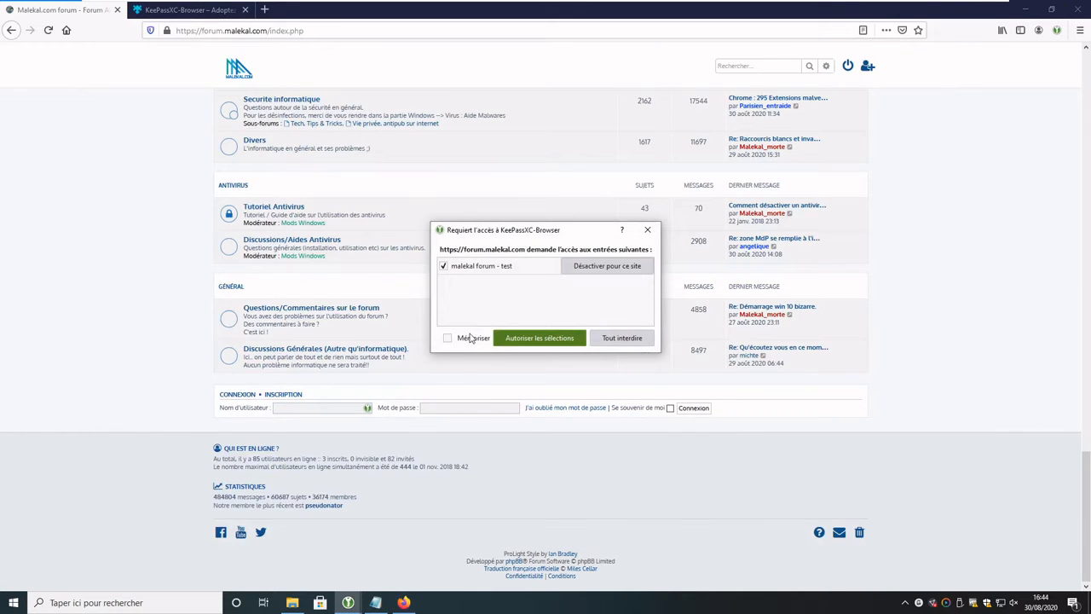
Step: Allow and remember KeePassXC access to the malekal forum entry, then sign in
left_click(448, 339)
left_click(528, 344)
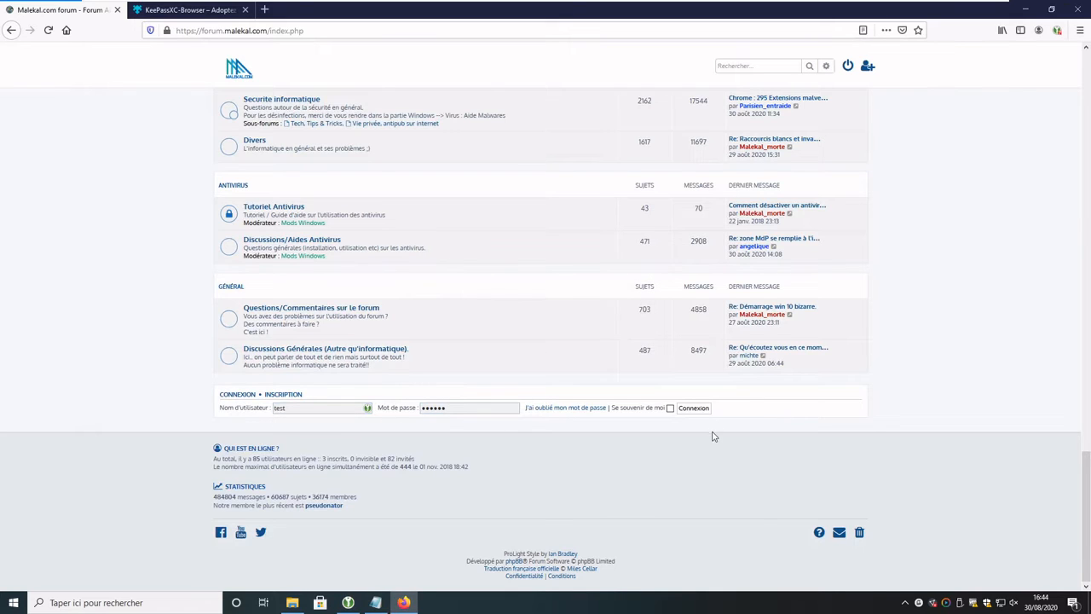
left_click(694, 408)
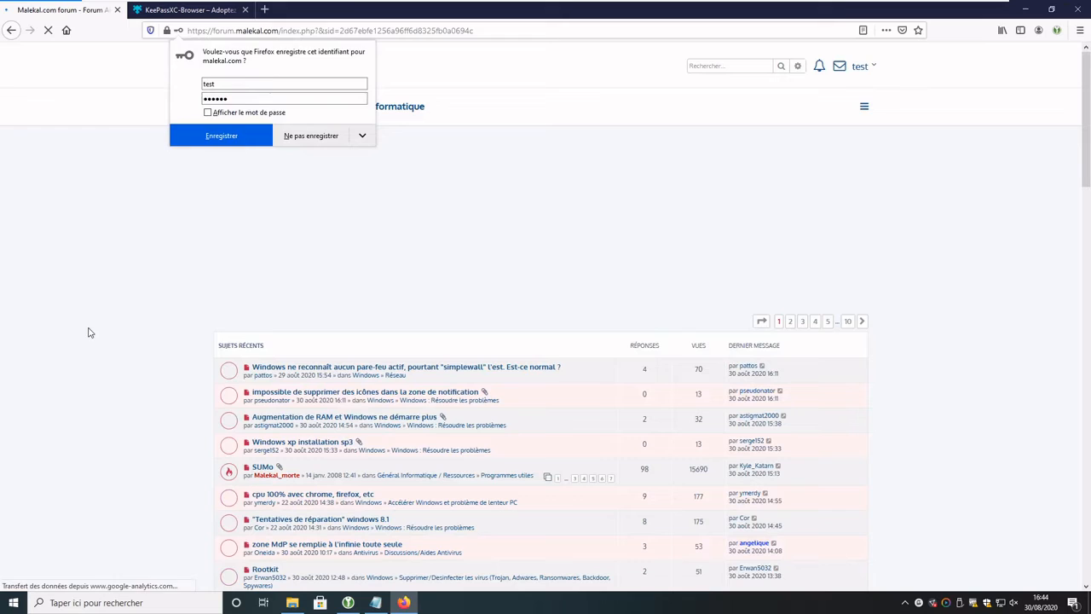
left_click(91, 333)
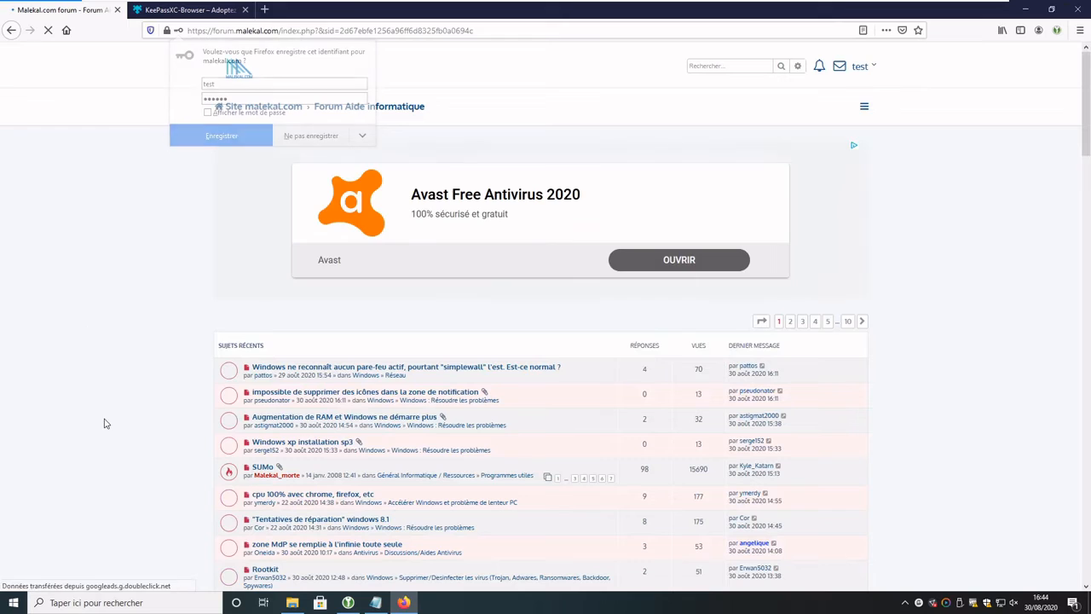
Step: Log out of the forum from the user account menu
left_click(863, 68)
left_click(792, 120)
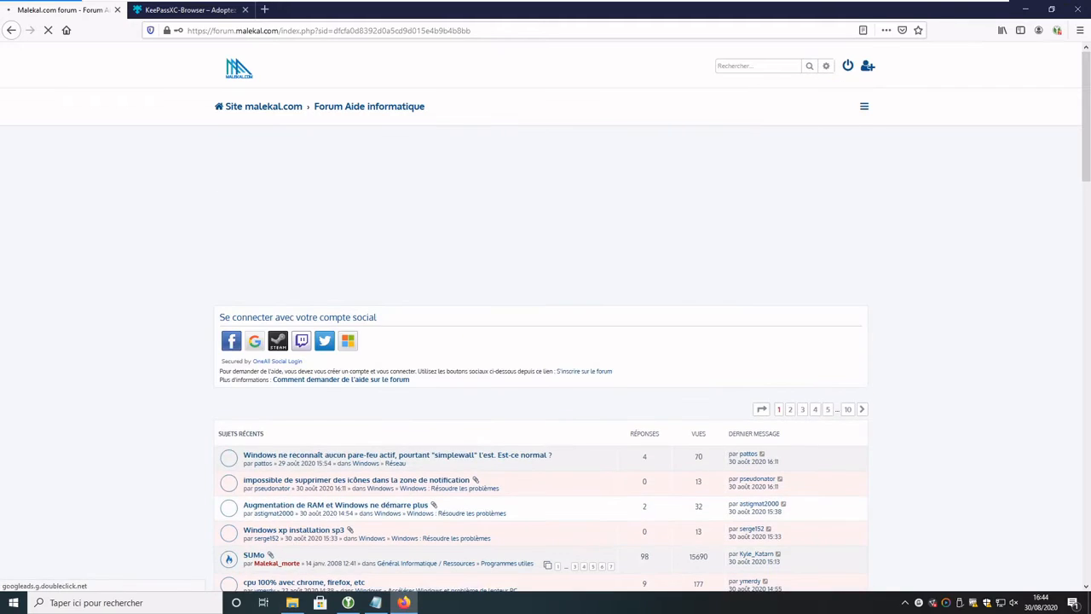
scroll(298, 521, "down", 5)
scroll(297, 519, "down", 5)
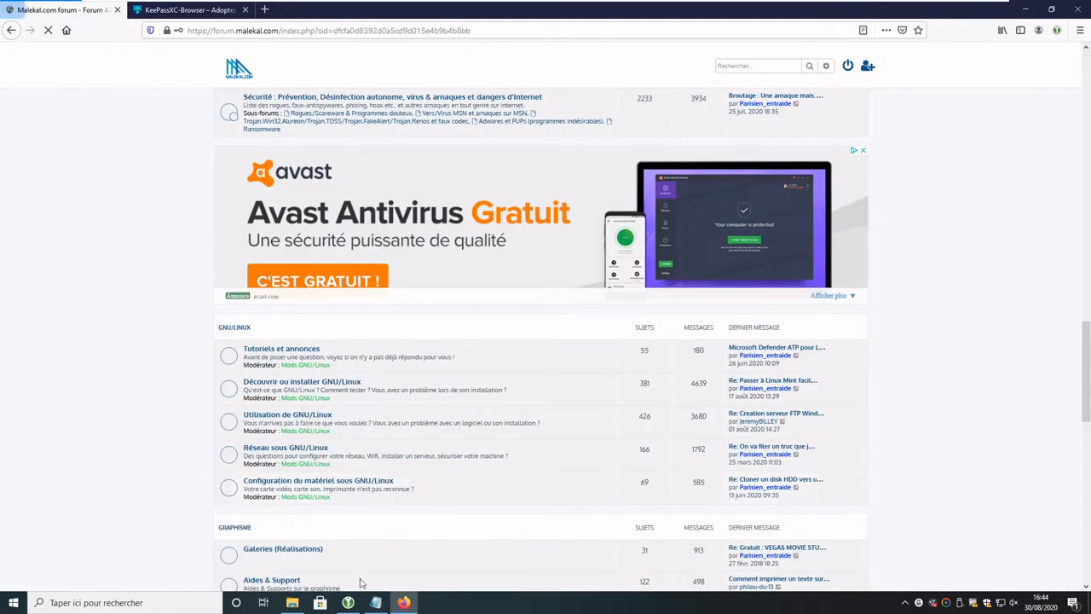
left_click(349, 604)
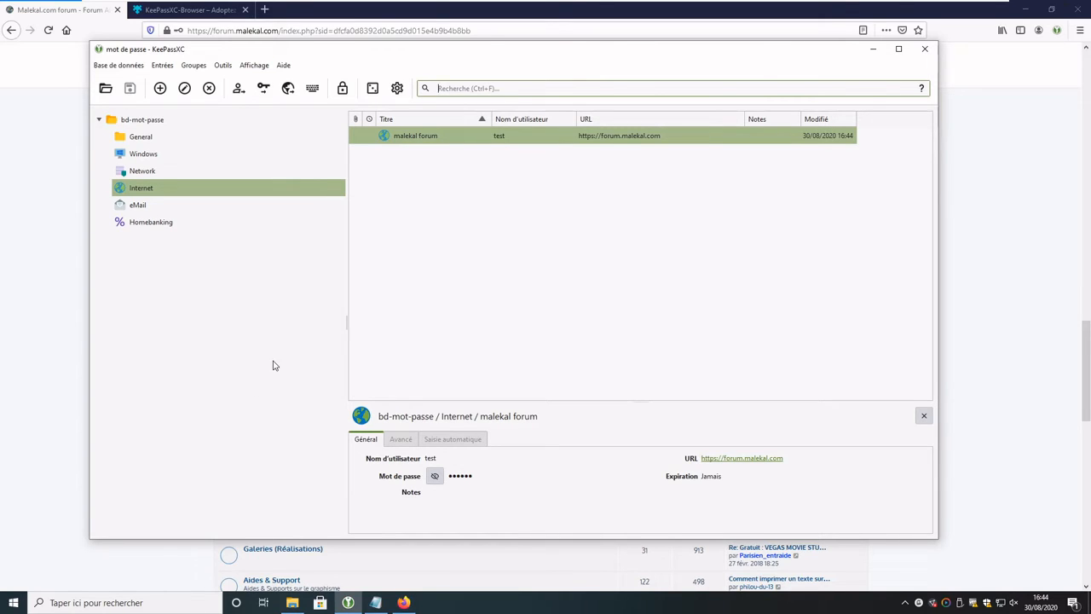
Step: Switch to the Explorer window showing the bdd folder with bd-mot-passe.kdbx
left_click(292, 602)
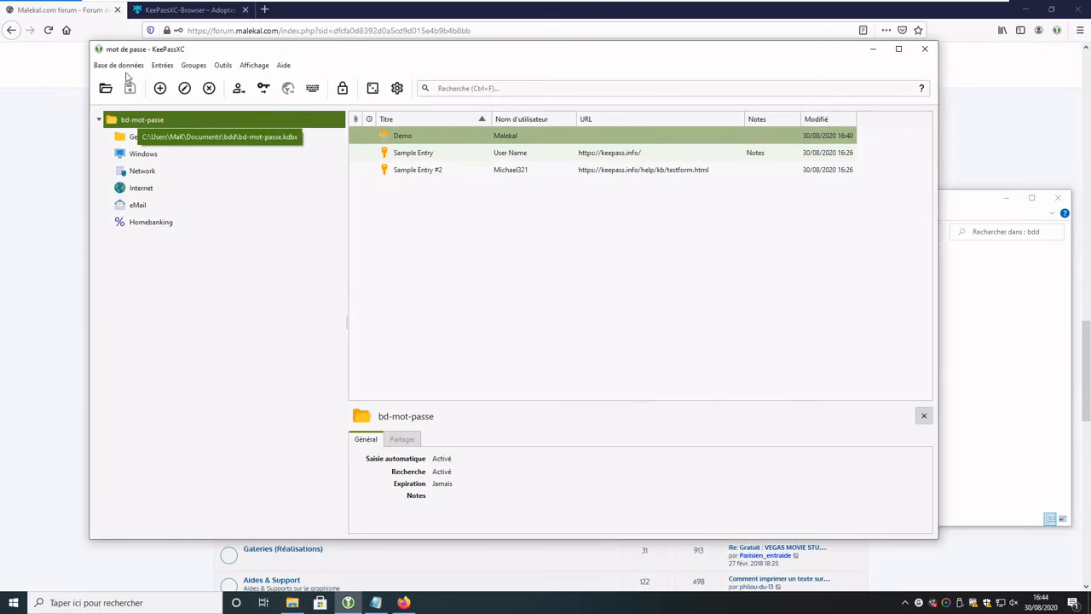
Step: Open the database reports to show the health check flagging four weak passwords
left_click(124, 66)
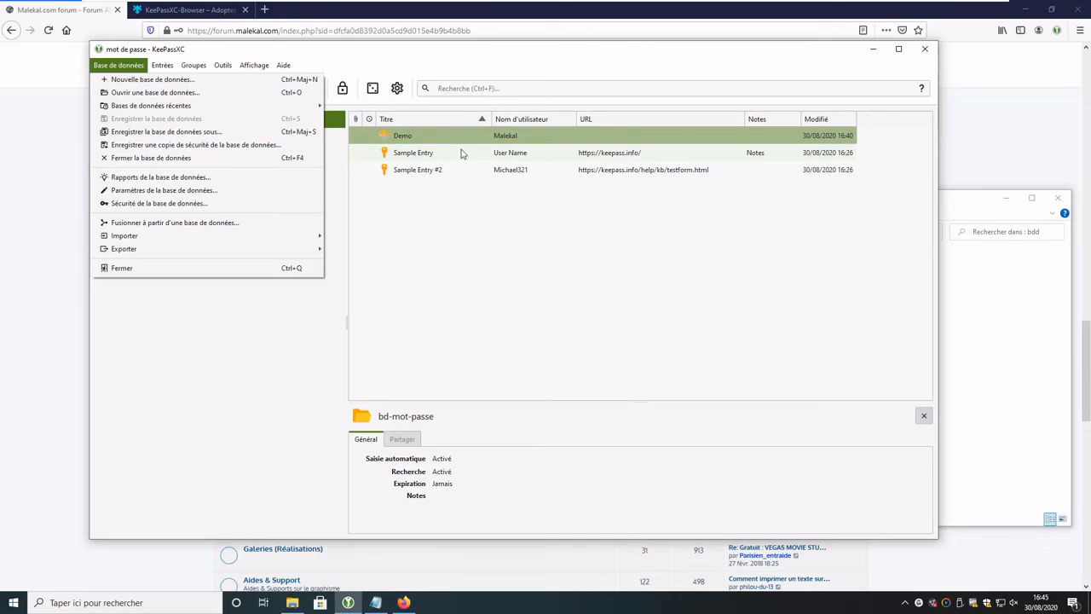
left_click(455, 65)
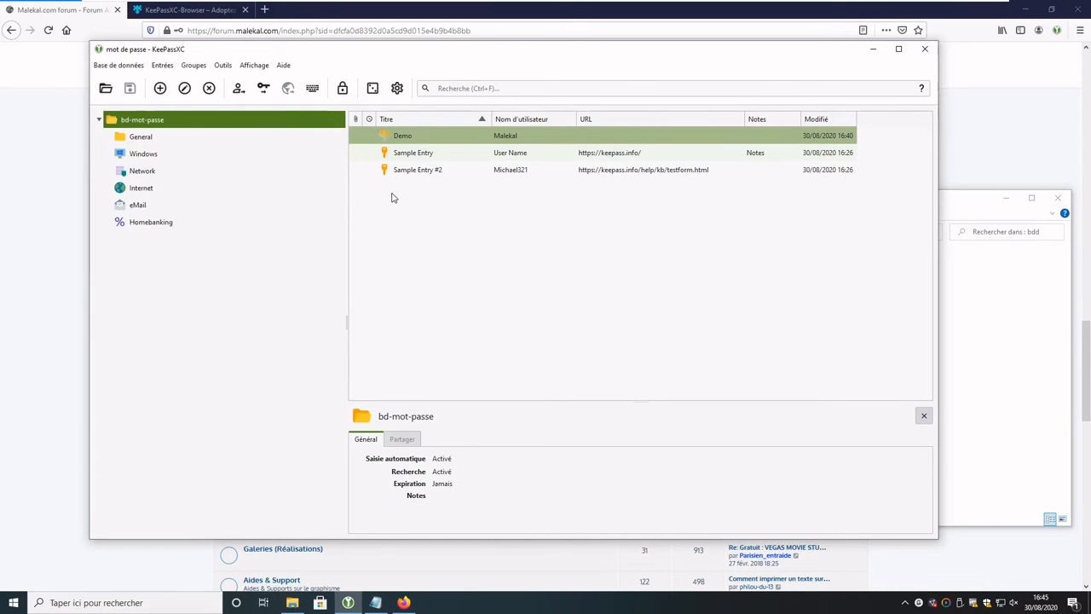
left_click(109, 67)
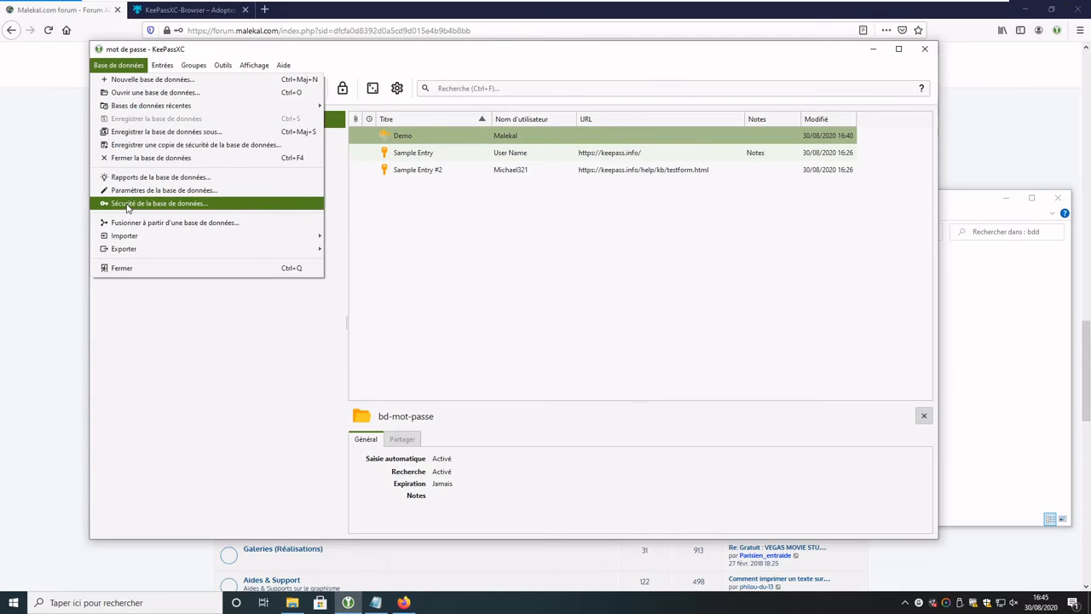
left_click(132, 178)
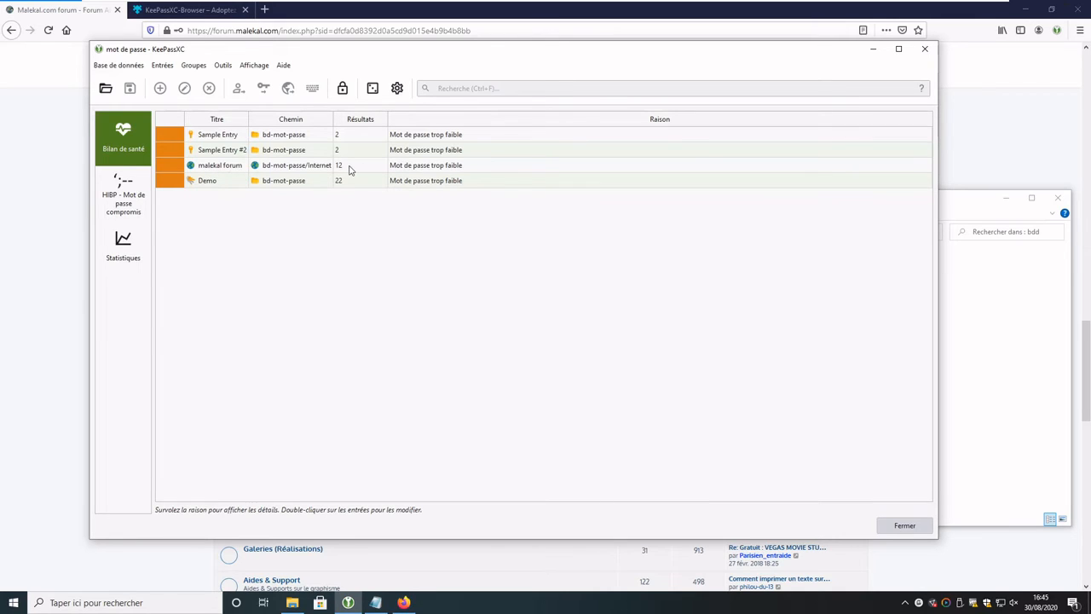
Step: Run the online Have I Been Pwned check, which flags three compromised passwords
left_click(232, 165)
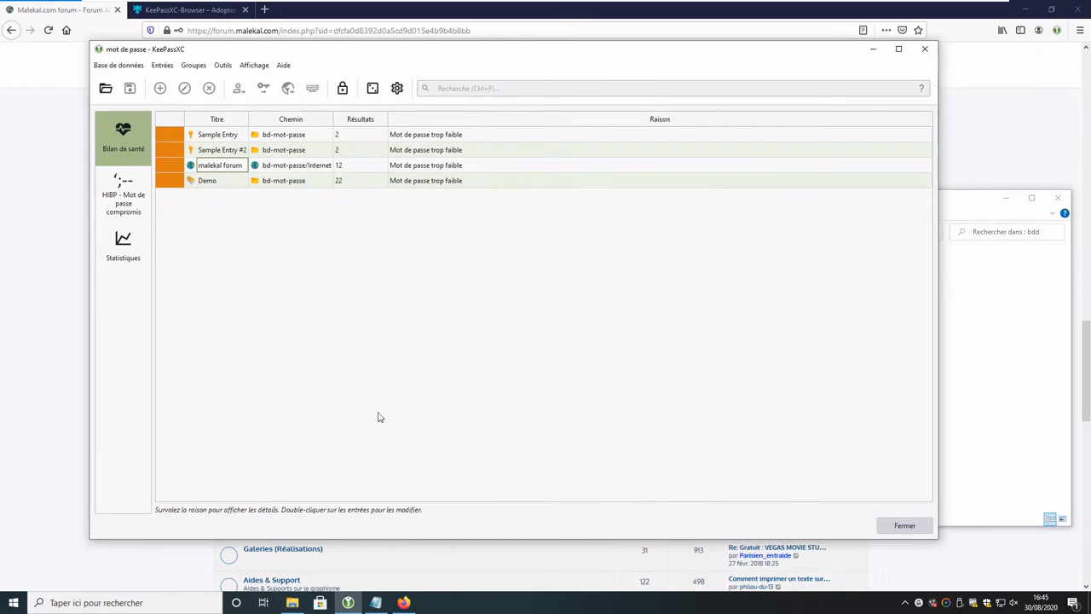
left_click(128, 201)
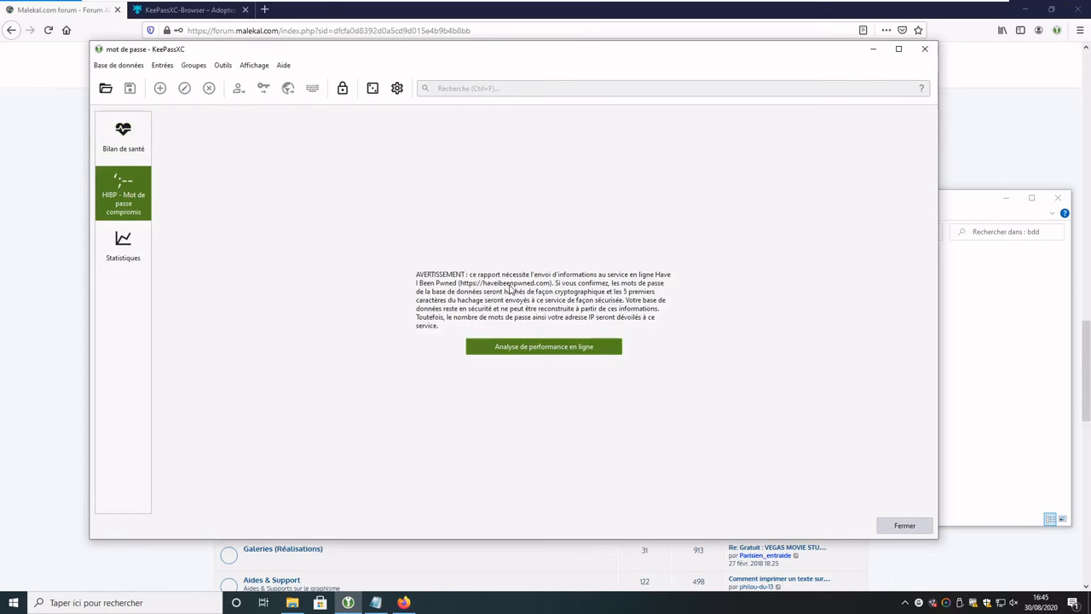
left_click(529, 347)
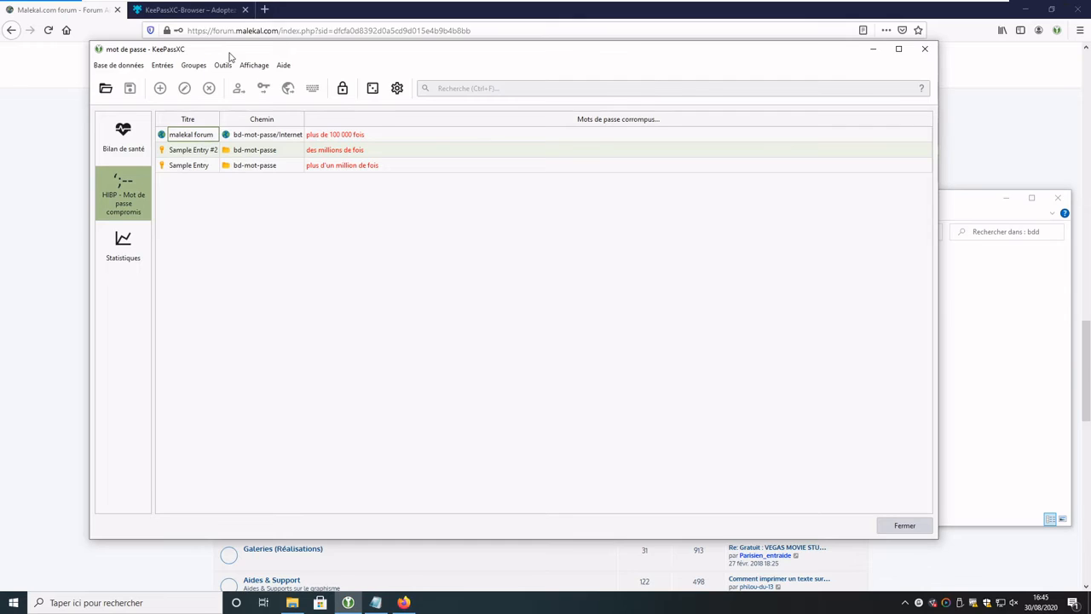
left_click_drag(230, 57, 226, 86)
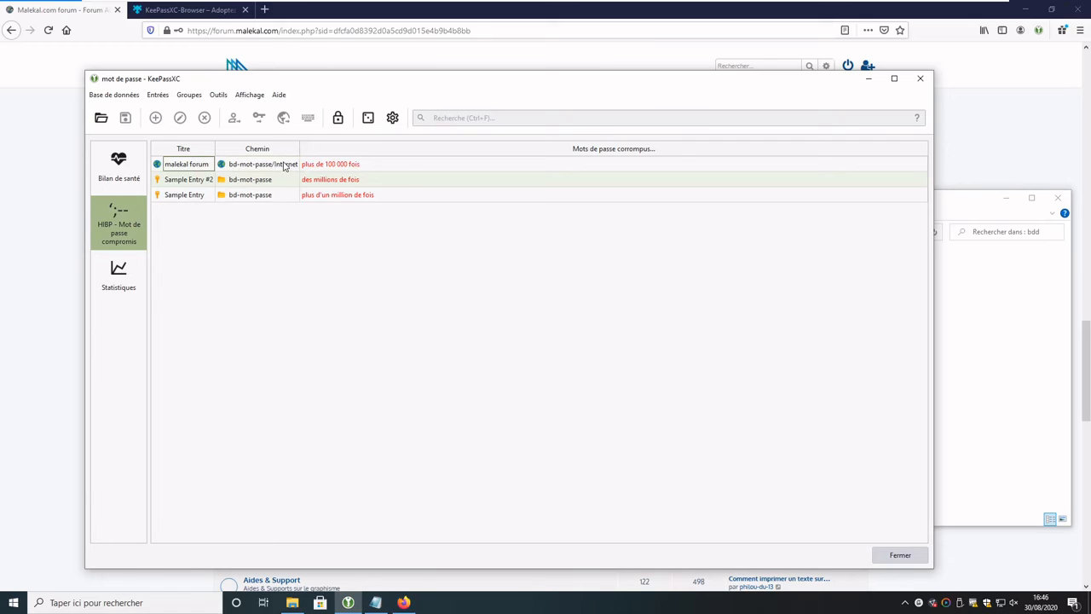
left_click(344, 167)
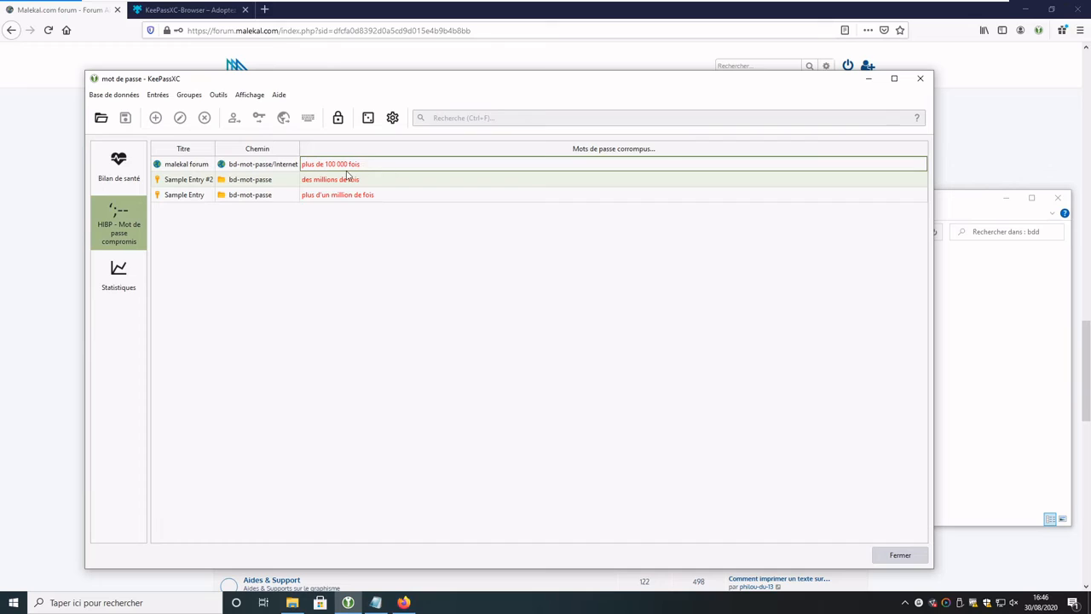
Step: Review the database statistics and health check, then close the reports
left_click(126, 284)
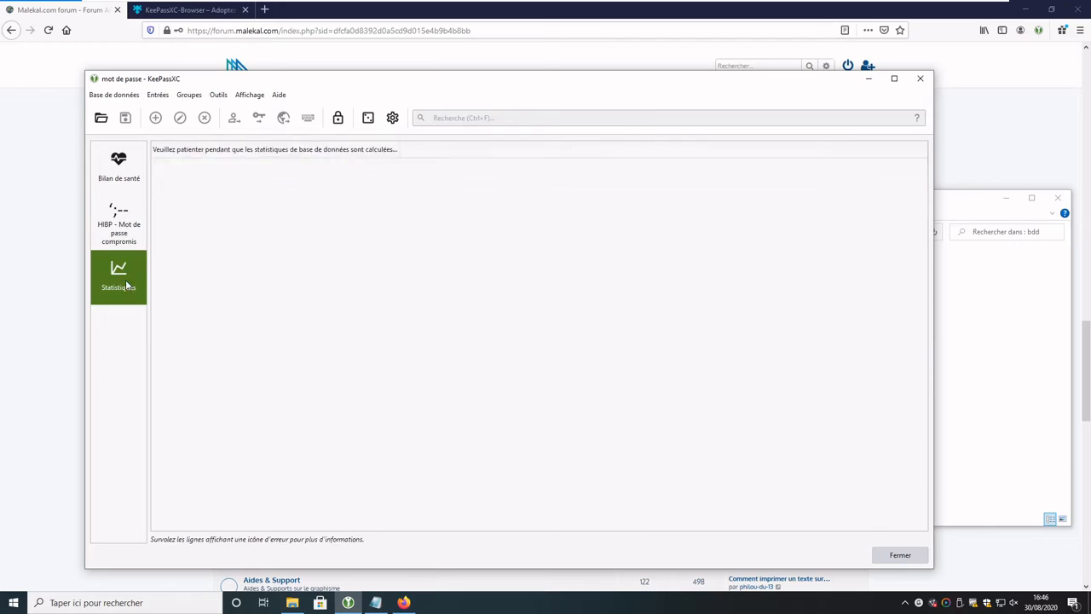
left_click(113, 174)
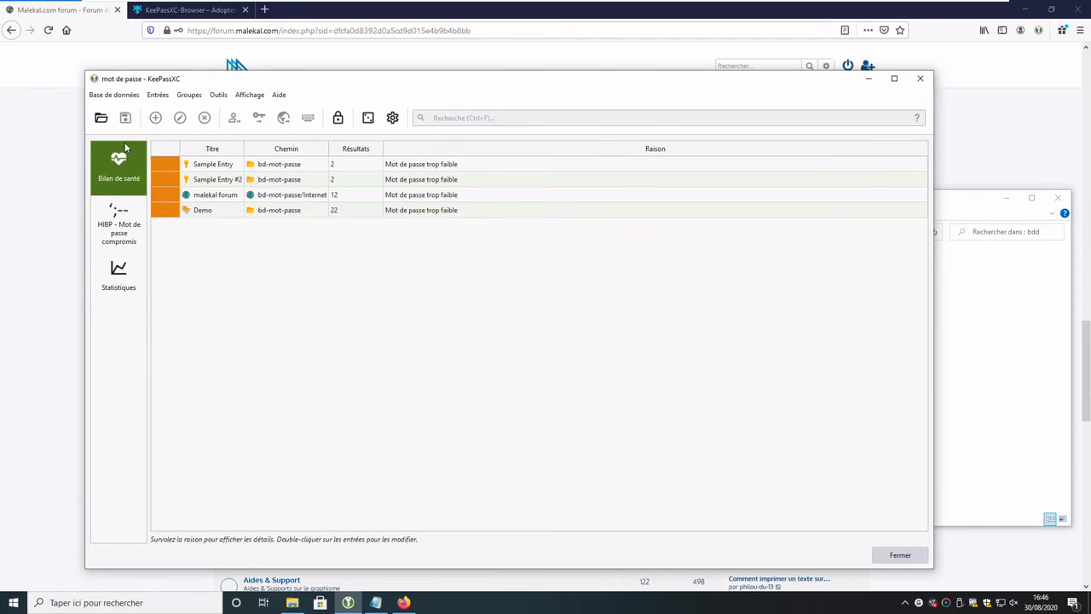
left_click(112, 97)
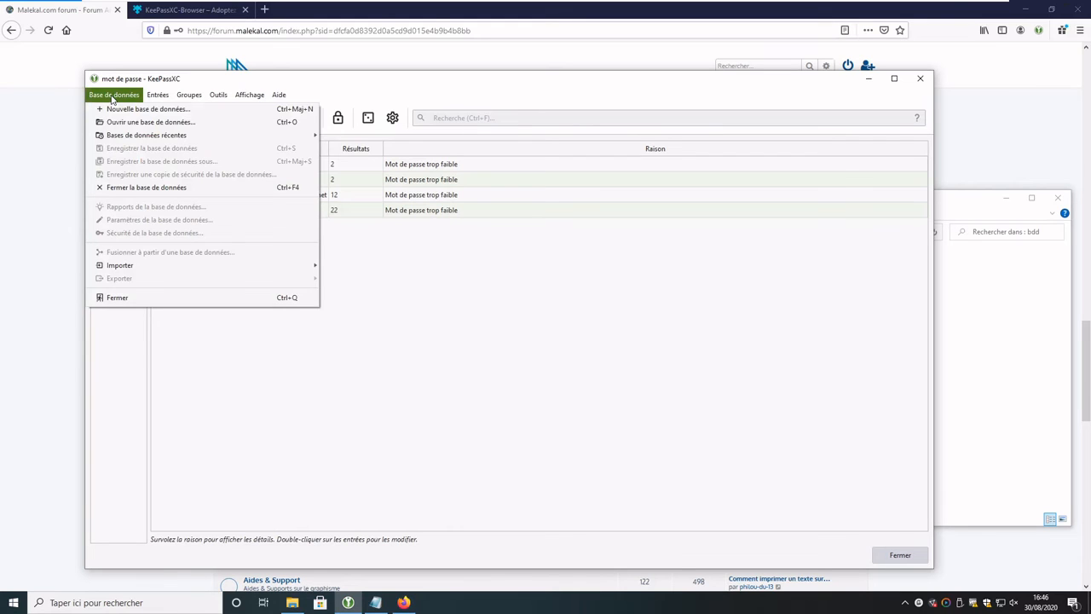
mouse_move(222, 97)
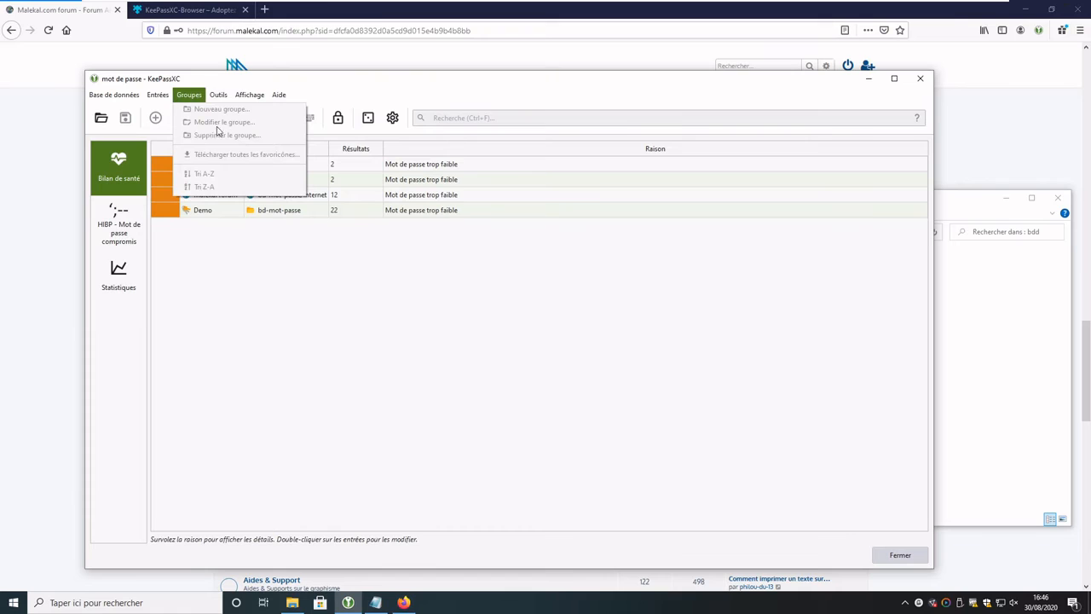
left_click(135, 99)
left_click(112, 100)
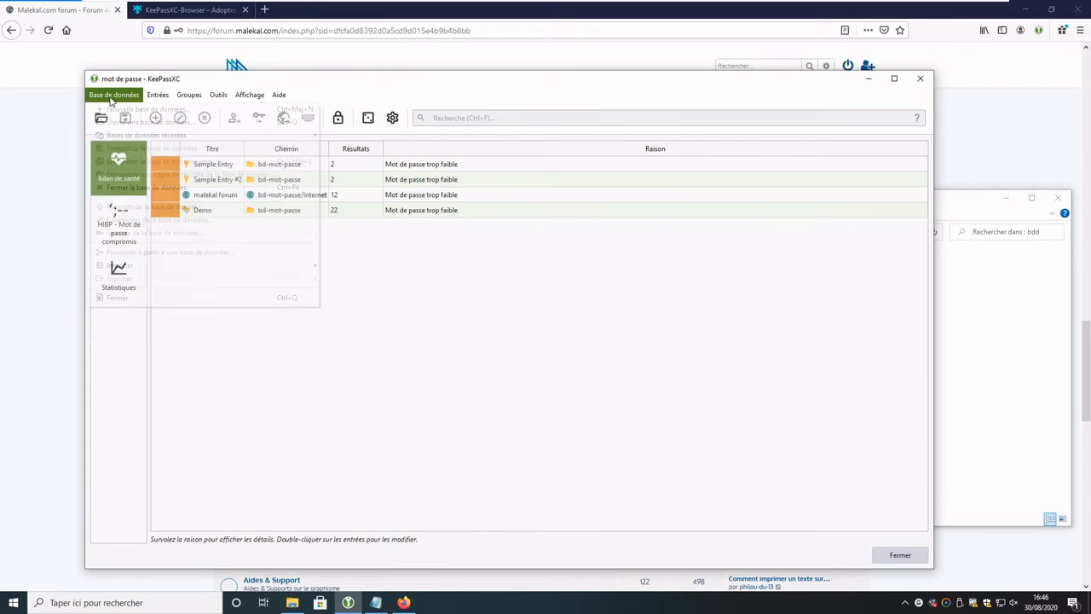
left_click(262, 446)
left_click(895, 556)
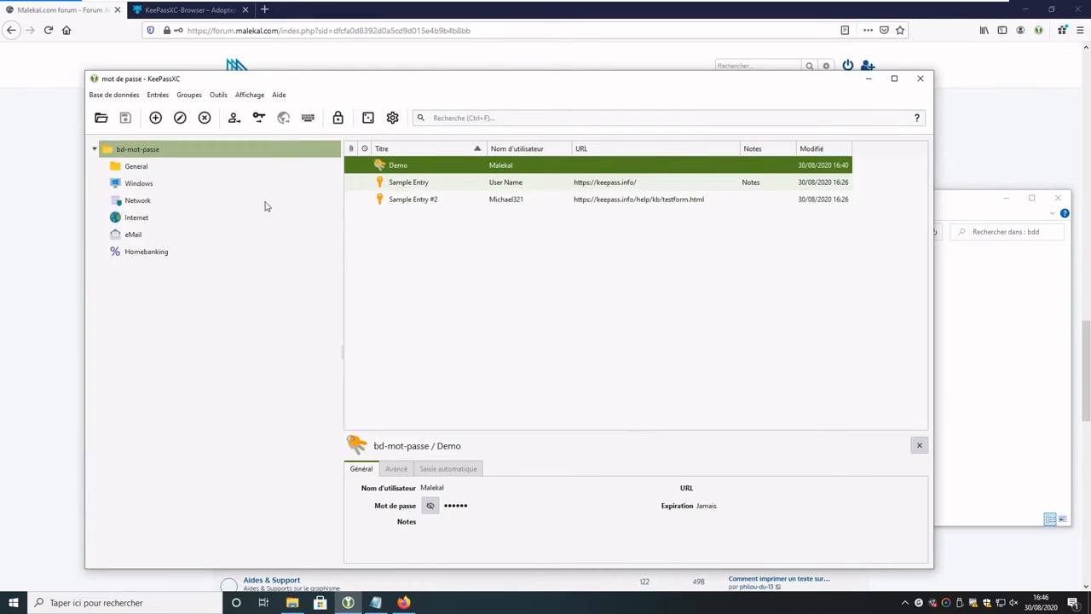
Step: View the KeeShare settings, with import and export both off, and close the application settings
left_click(124, 93)
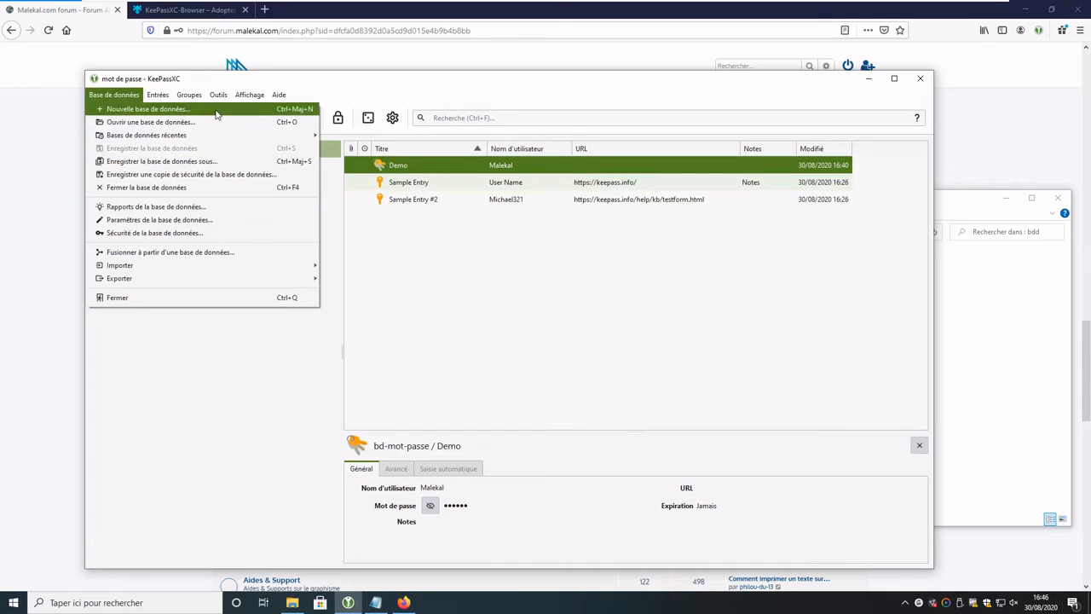
key("Escape")
left_click(392, 118)
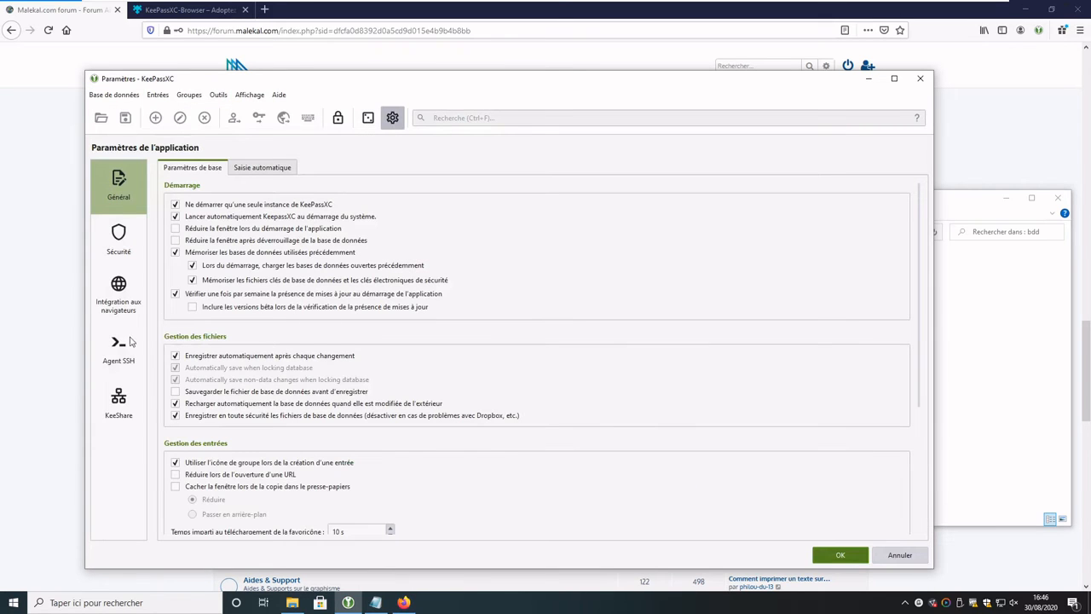
left_click(129, 381)
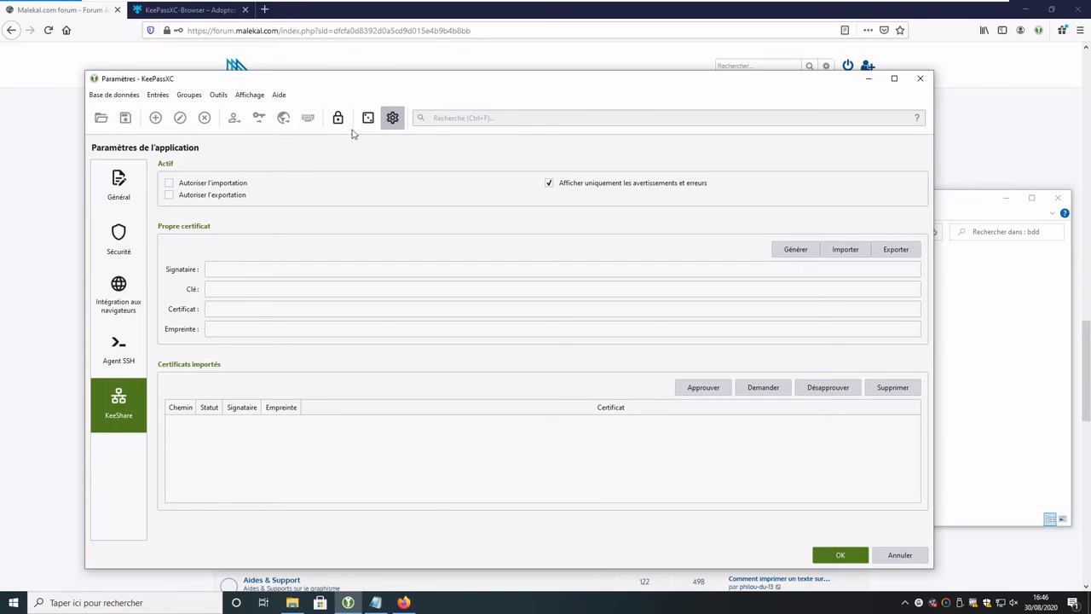
left_click(392, 119)
left_click(113, 96)
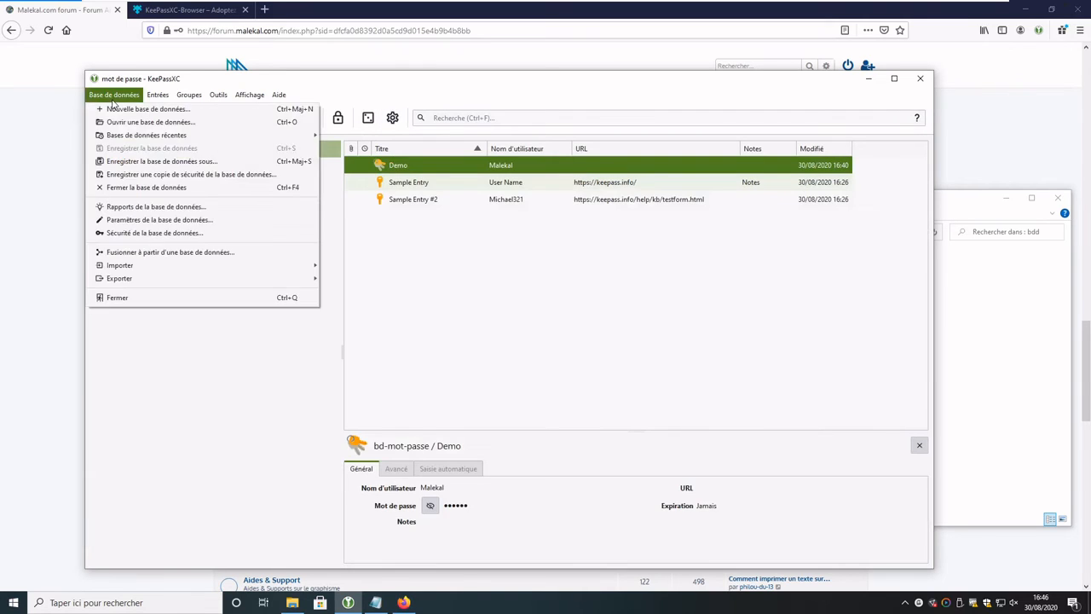
Step: Reposition KeePassXC, browse the Export options without exporting, and hide File Explorer
left_click(113, 98)
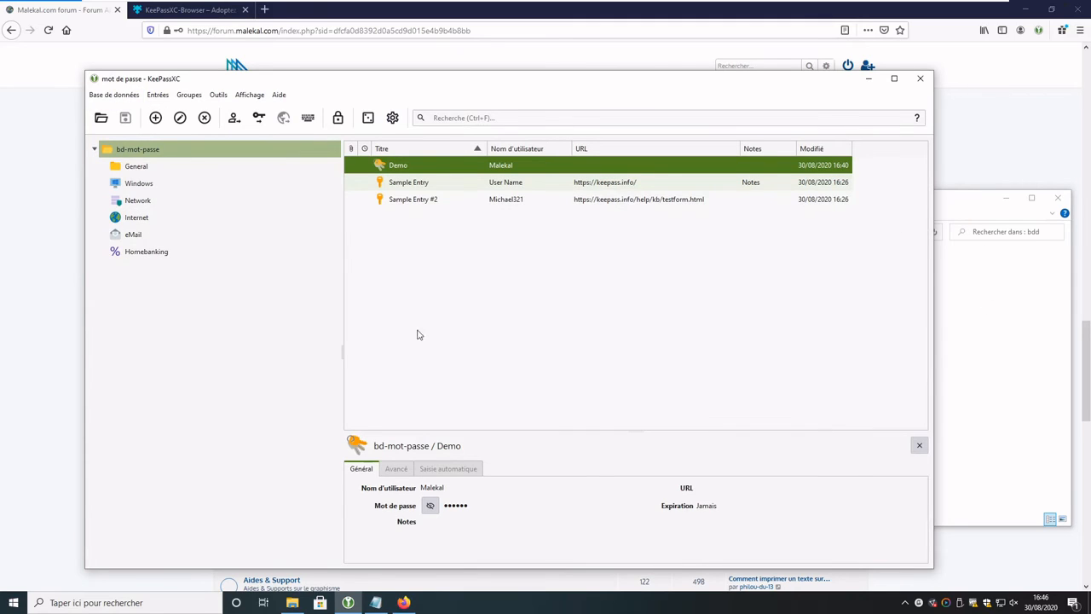
left_click_drag(132, 83, 79, 62)
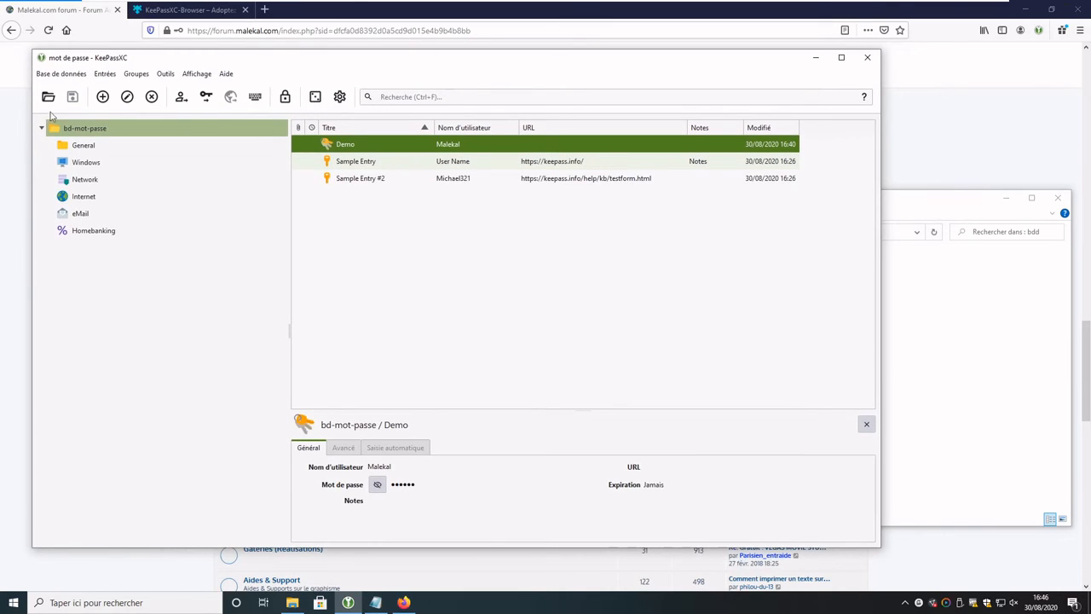
left_click(60, 74)
mouse_move(76, 245)
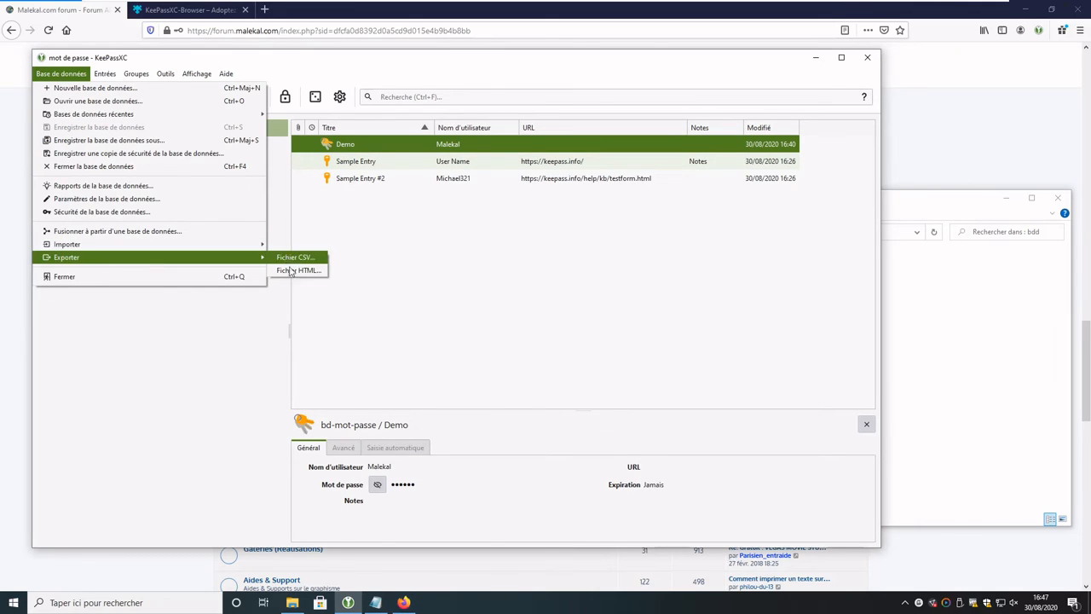
left_click(462, 272)
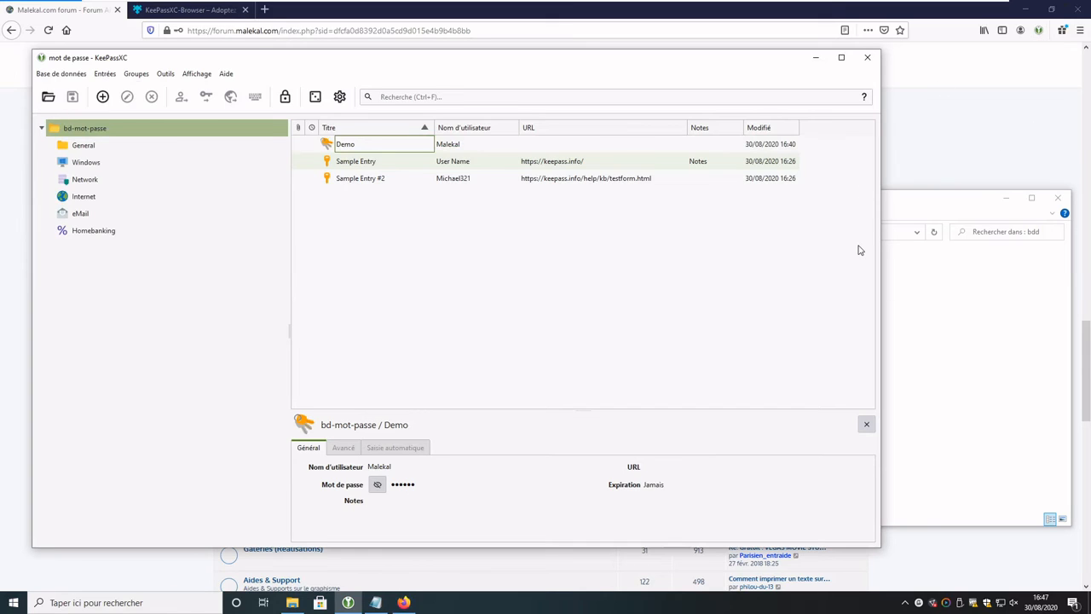
left_click(1007, 196)
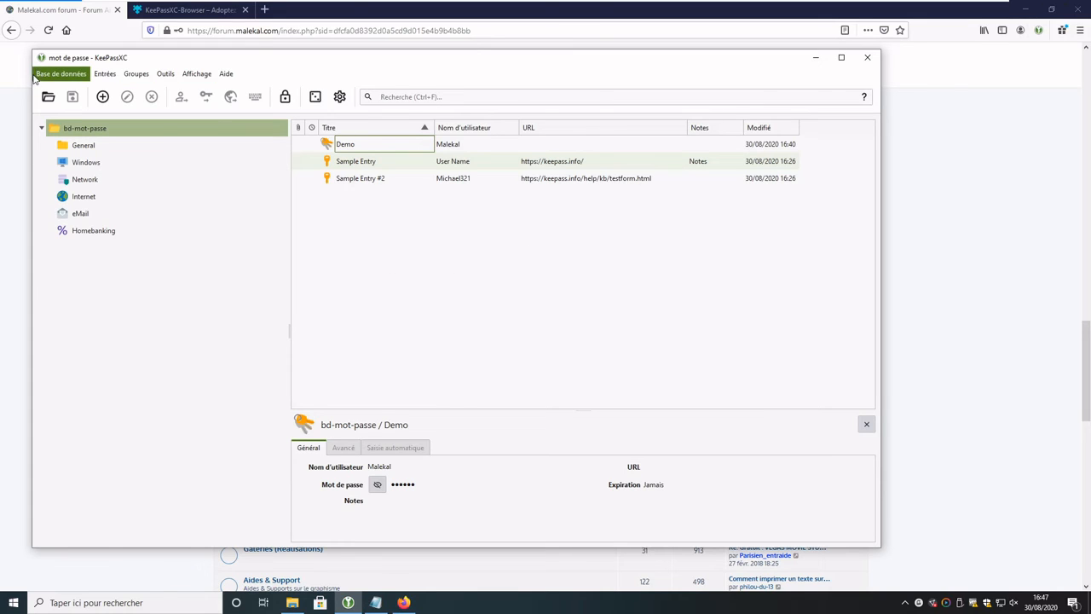
Step: Open the database settings on browser integration, showing the stored PC Principal key
left_click(61, 73)
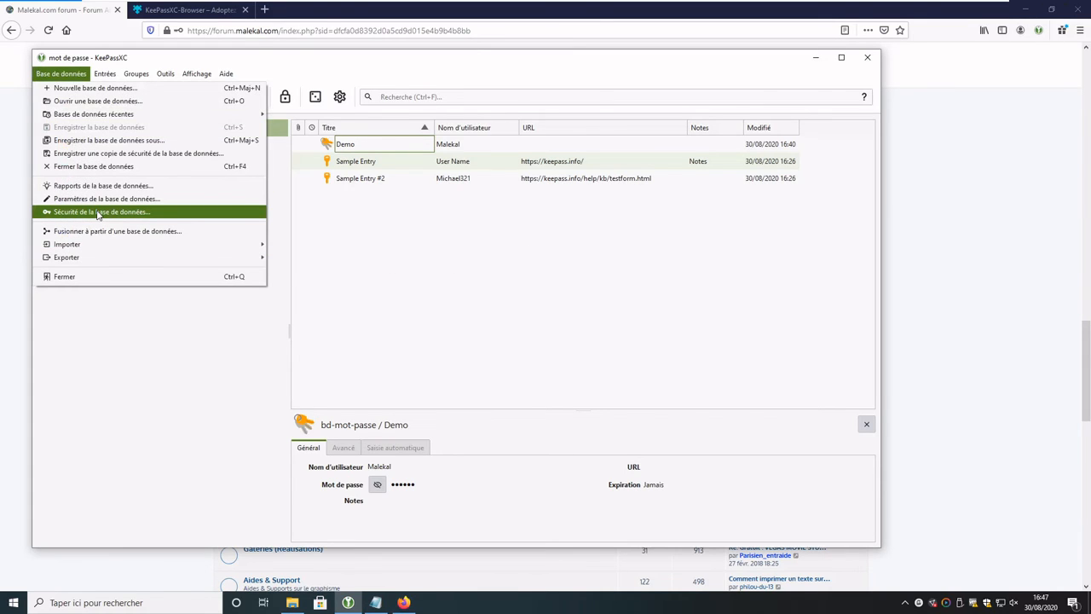
left_click(97, 214)
left_click(116, 317)
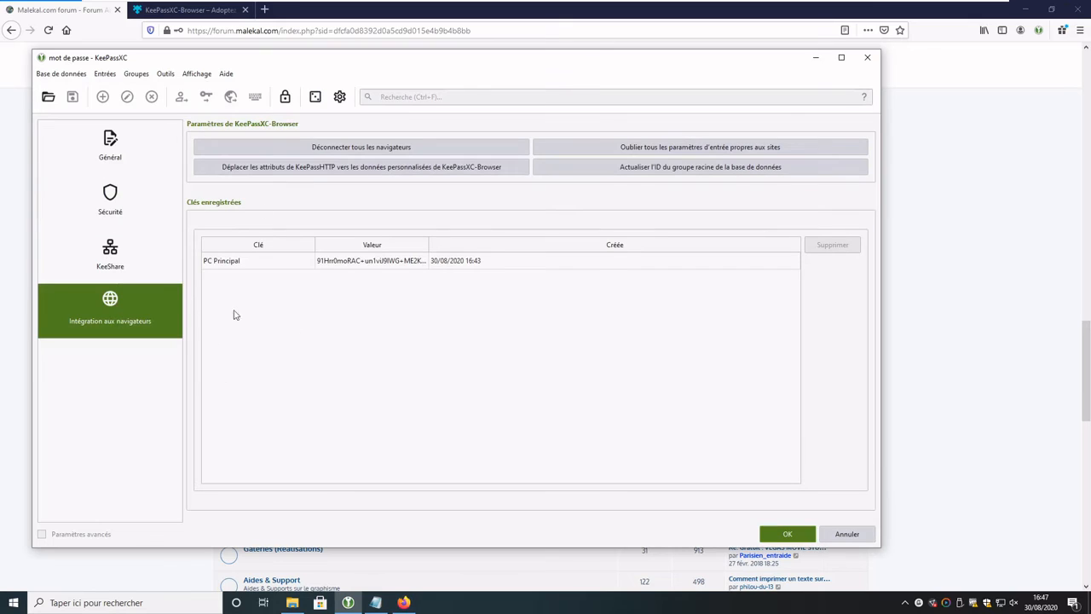
Step: Select the stored PC Principal browser key, then bring up the KeePassXC tutorial article
left_click(262, 266)
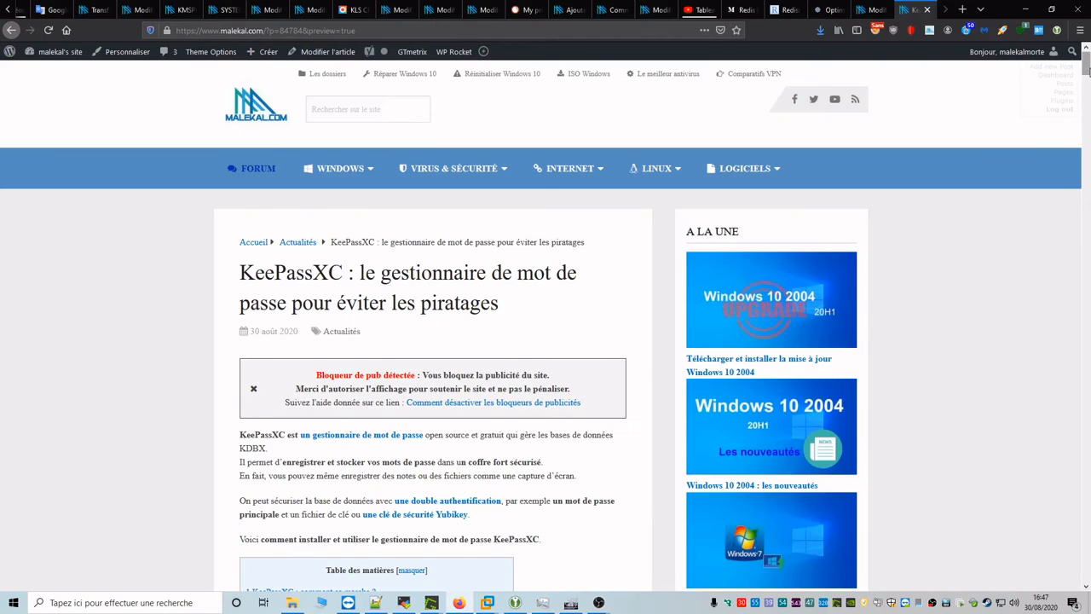
left_click_drag(1083, 65, 1081, 351)
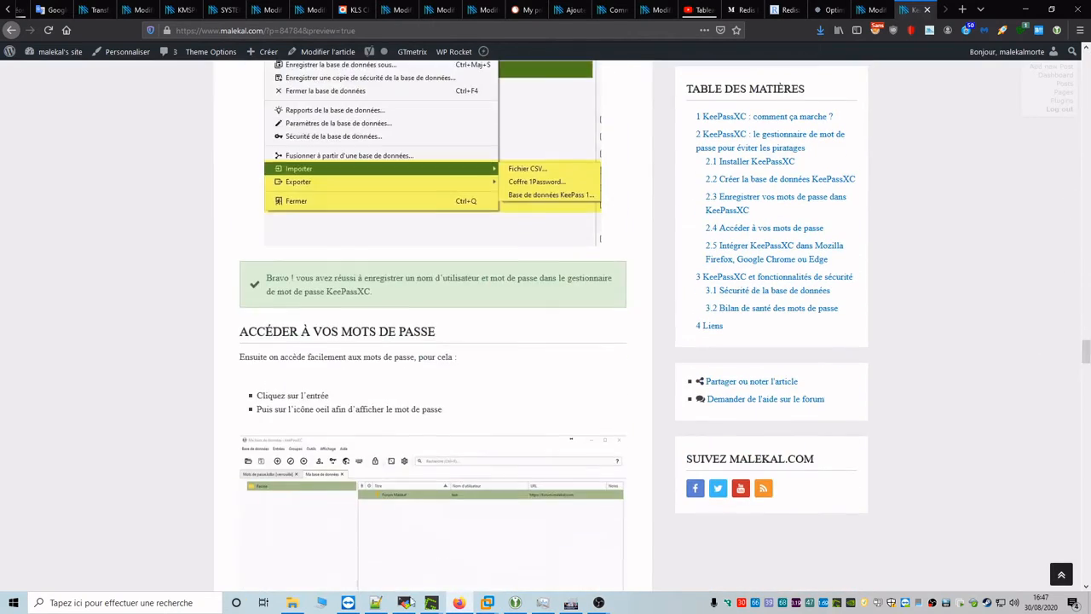
Step: Launch KeePass 2 from the VM desktop, unlock bd-mot-passe.kdbx with the master password, and maximize it
mouse_move(488, 607)
left_click(435, 533)
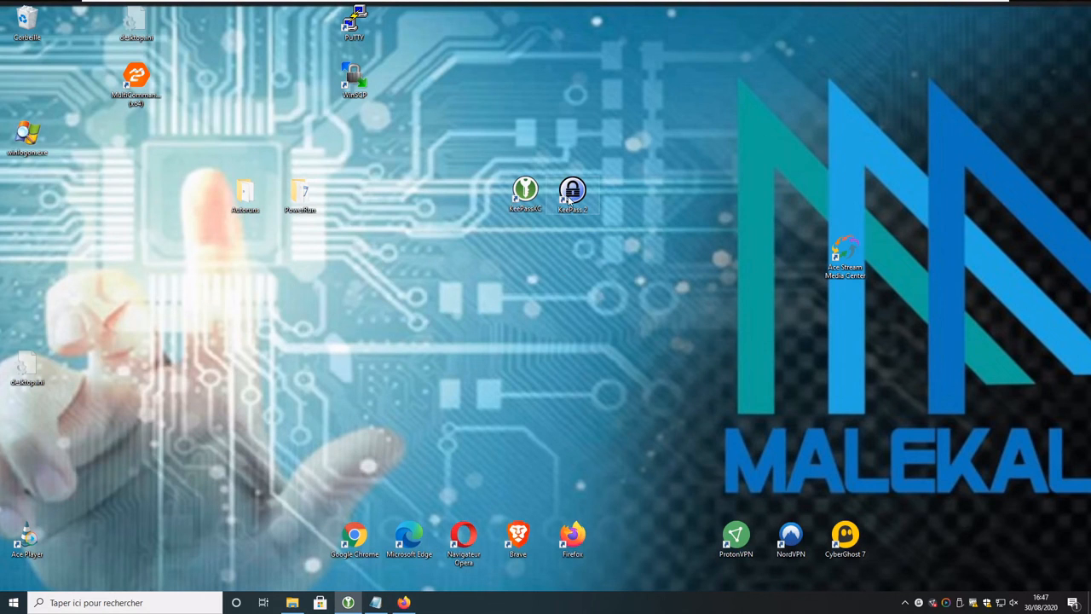
double_click(570, 198)
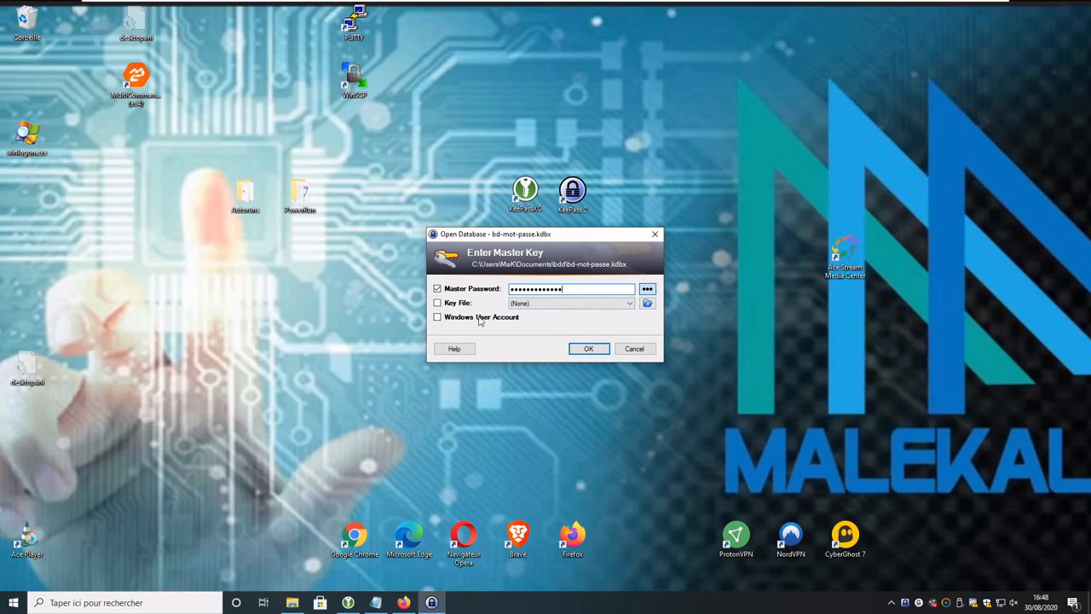
left_click(588, 348)
double_click(211, 45)
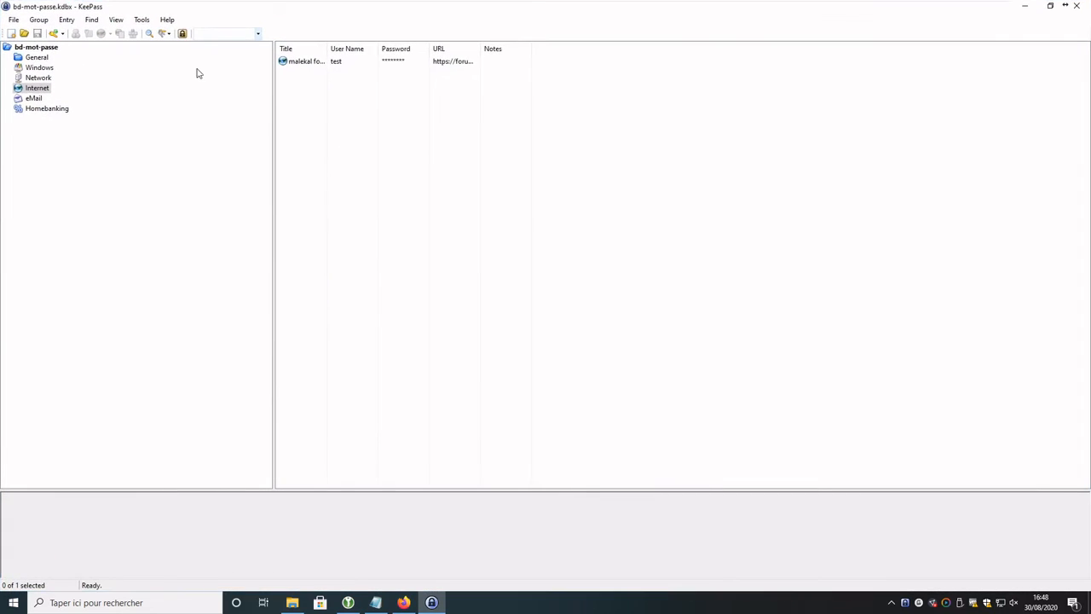
Step: Widen the Title column, open the malekal forum entry and show its password in plain text
left_click_drag(328, 45, 404, 47)
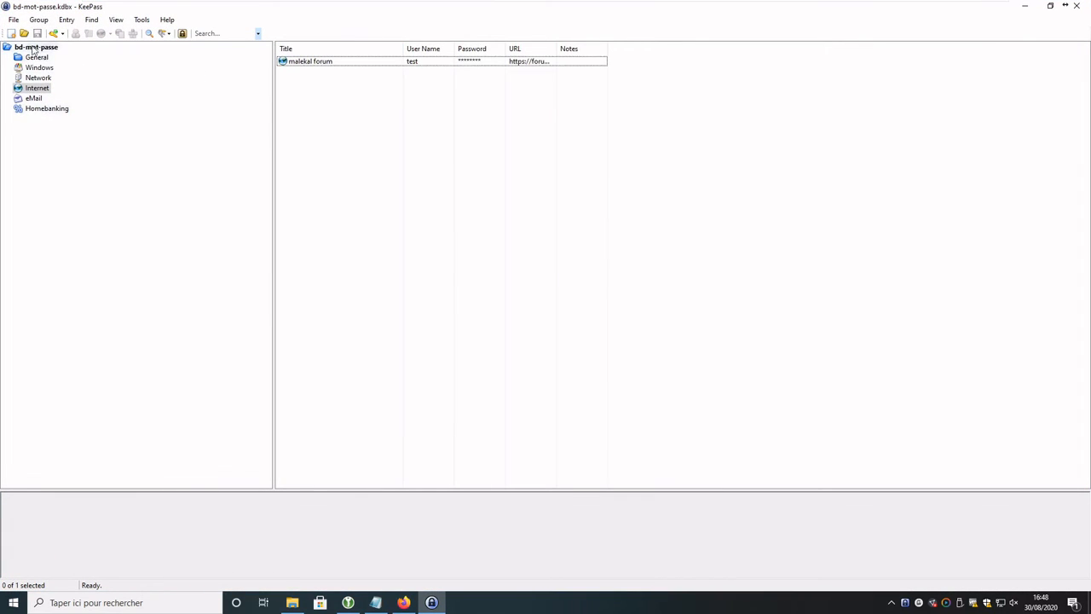
left_click(304, 68)
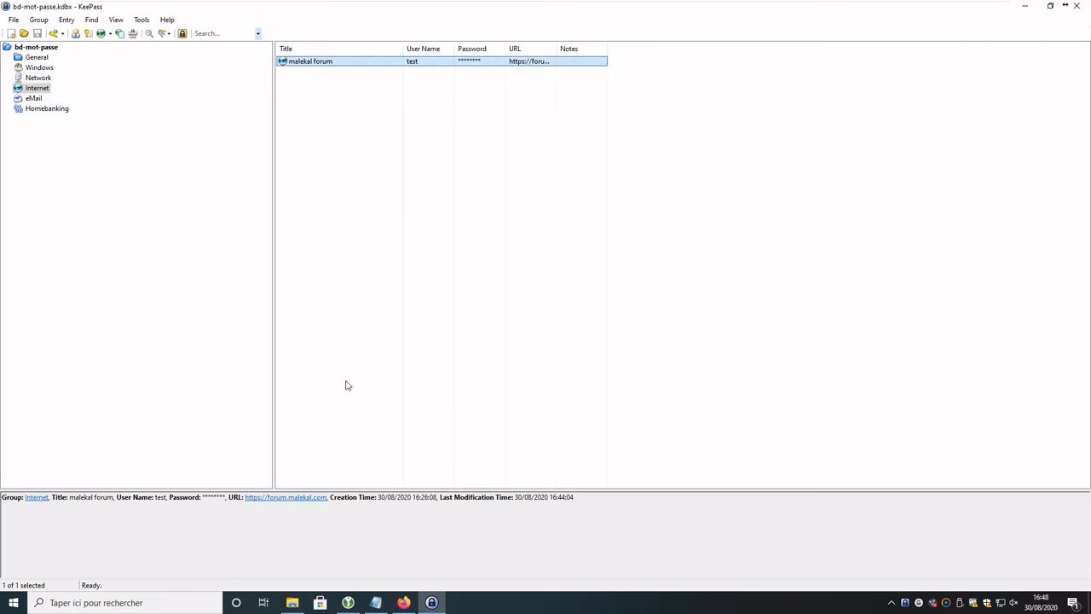
double_click(330, 62)
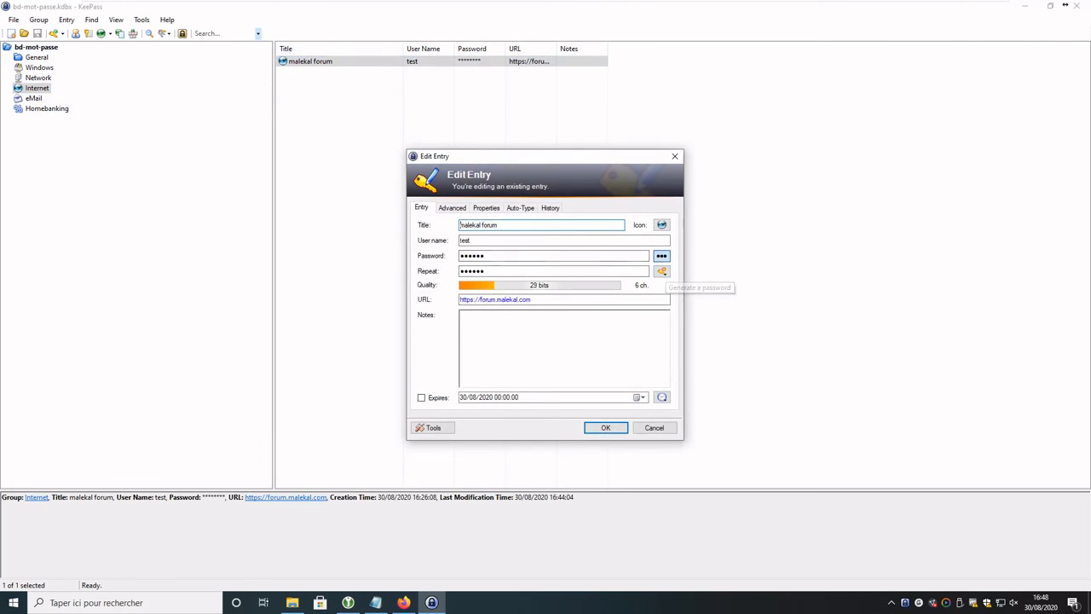
left_click(661, 255)
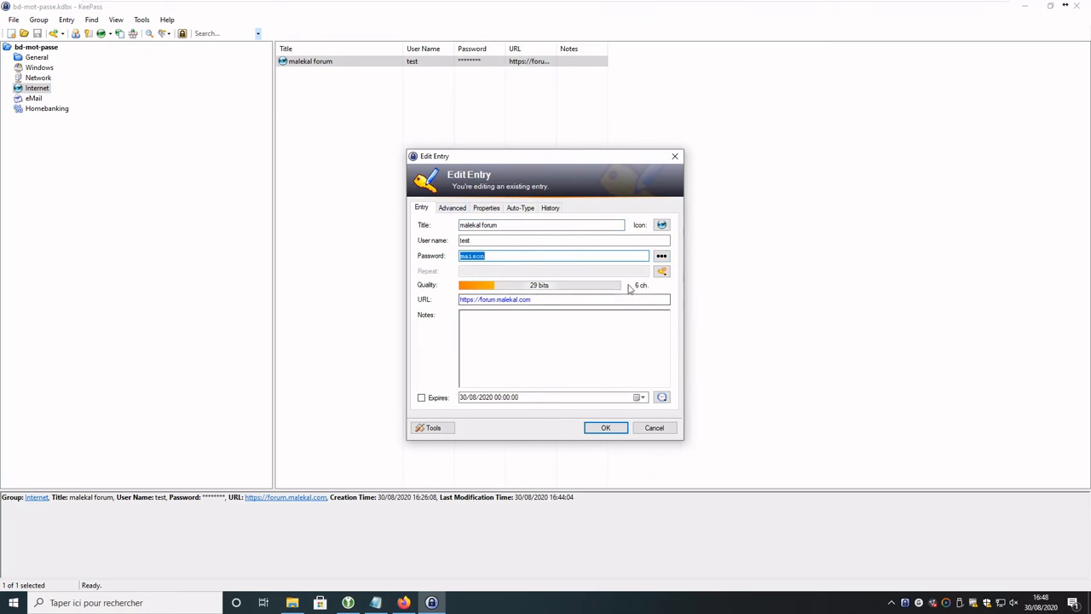
Step: Look through the entry's Advanced, Properties, Auto-Type and History tabs, then cancel without saving
left_click(452, 208)
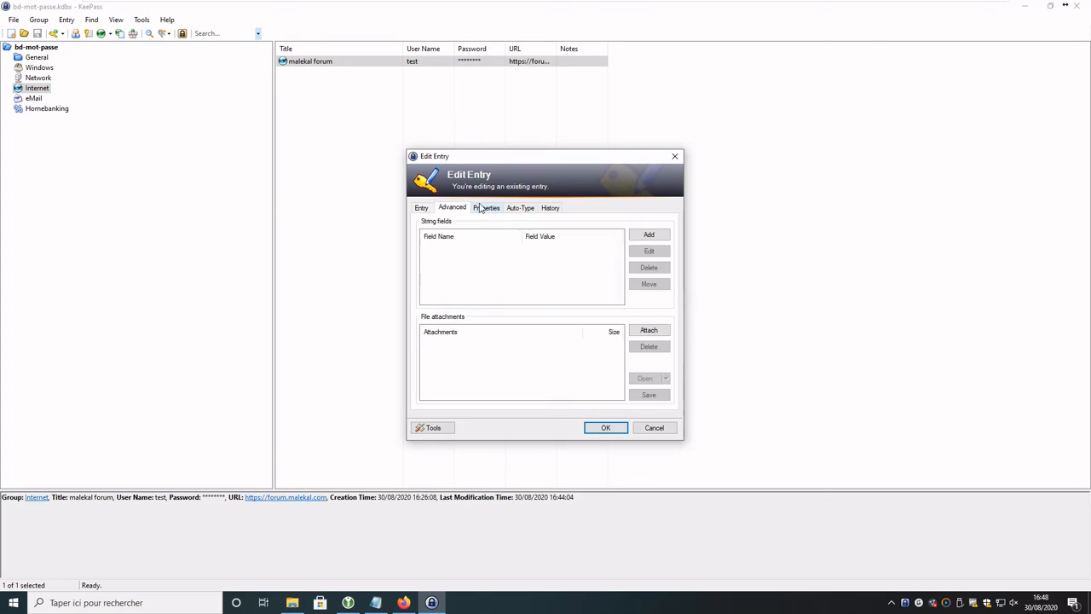
left_click(486, 208)
left_click(520, 208)
left_click(550, 208)
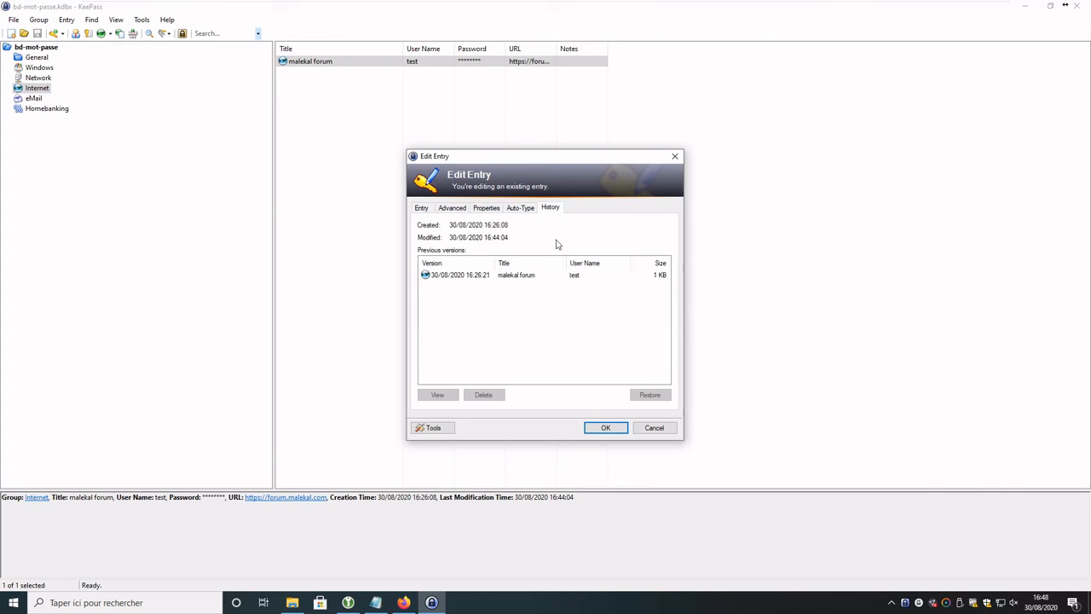
left_click(654, 427)
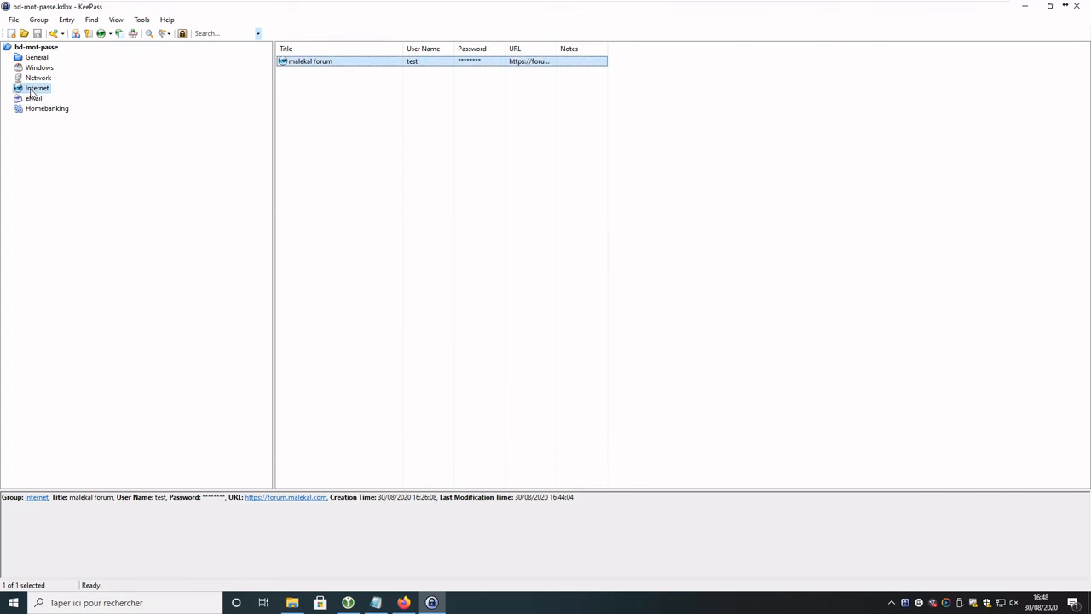
left_click(141, 20)
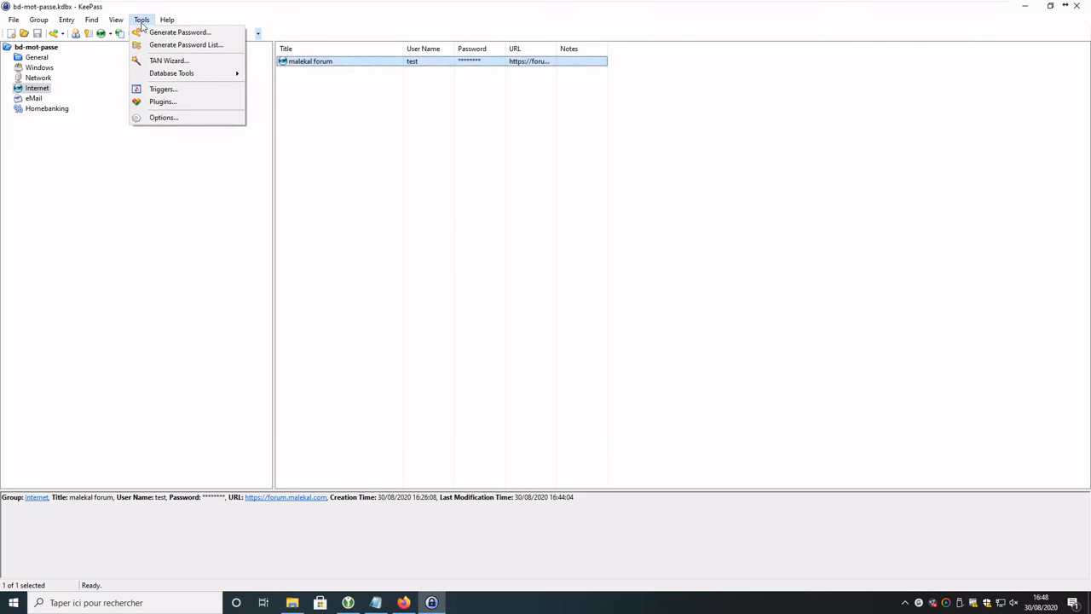
Step: Confirm no plugins are loaded in Tools > Plugins and open the keepass.info plugins page
left_click(151, 101)
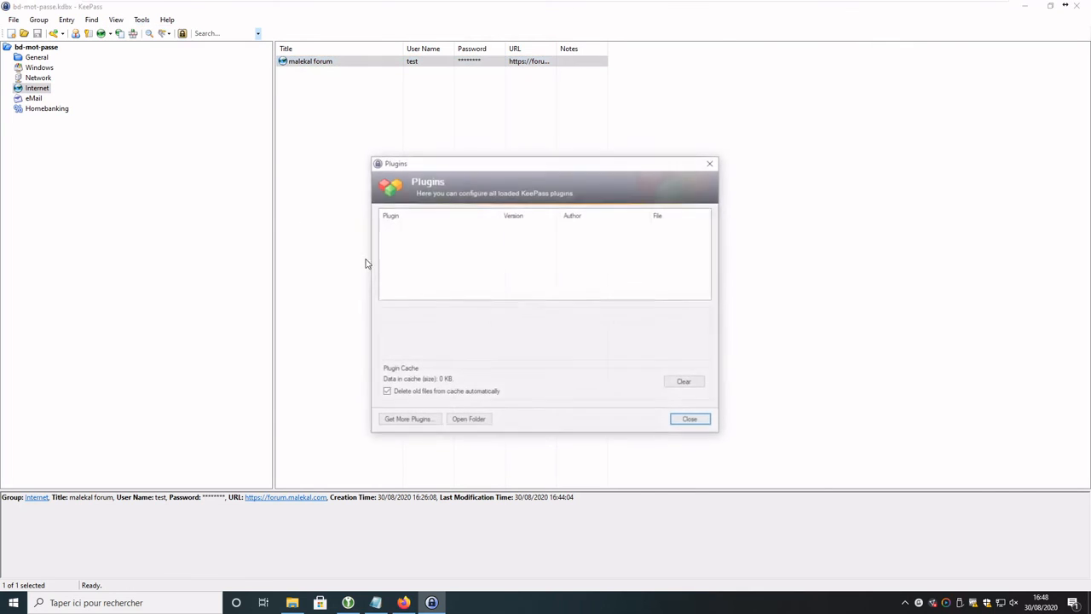
left_click(464, 425)
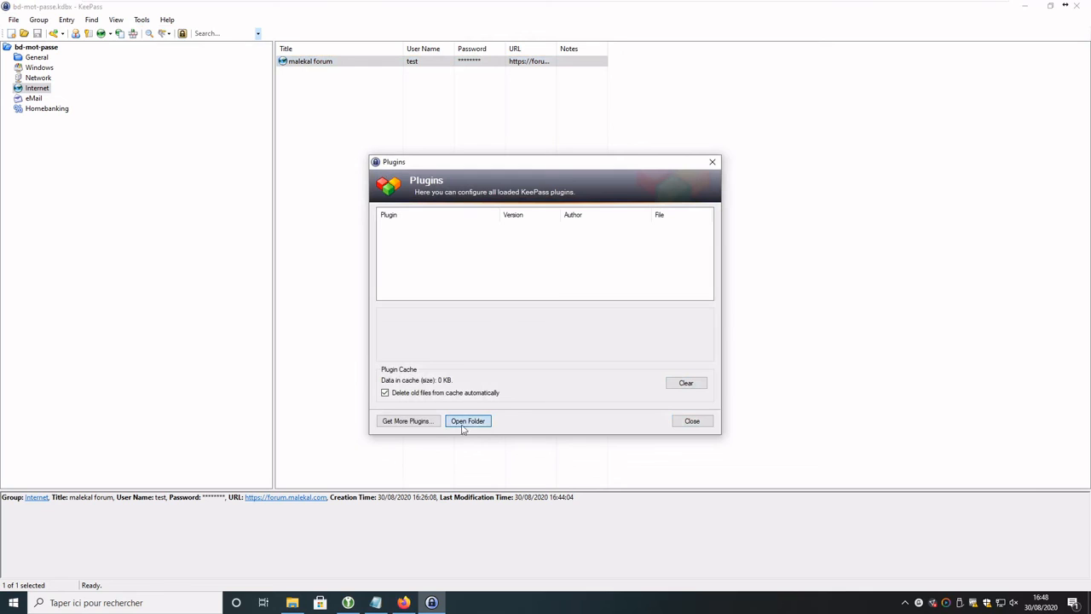
left_click(420, 421)
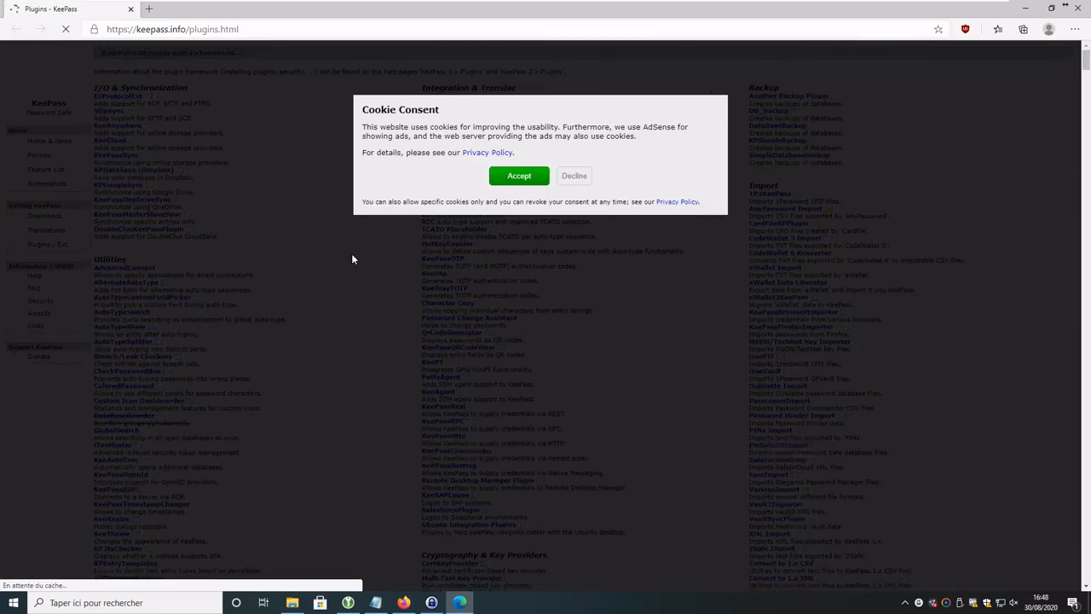
Step: Accept the keepass.info cookie notice and scroll through the Plugins and Extensions catalogue
left_click(516, 180)
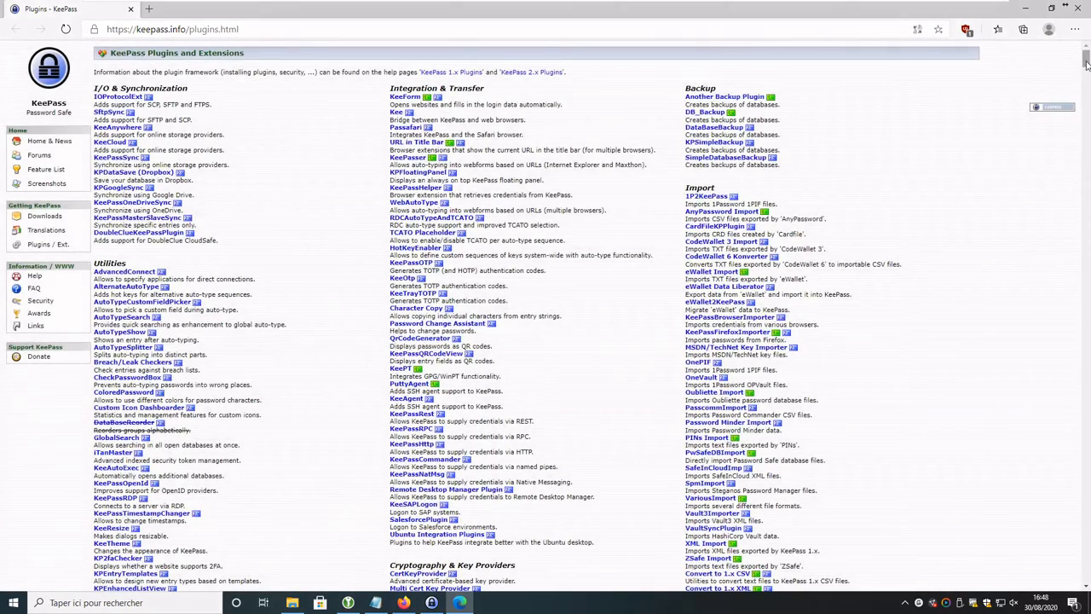
mouse_move(1086, 64)
left_mouse_down()
mouse_move(1086, 115)
mouse_move(1086, 56)
left_mouse_up()
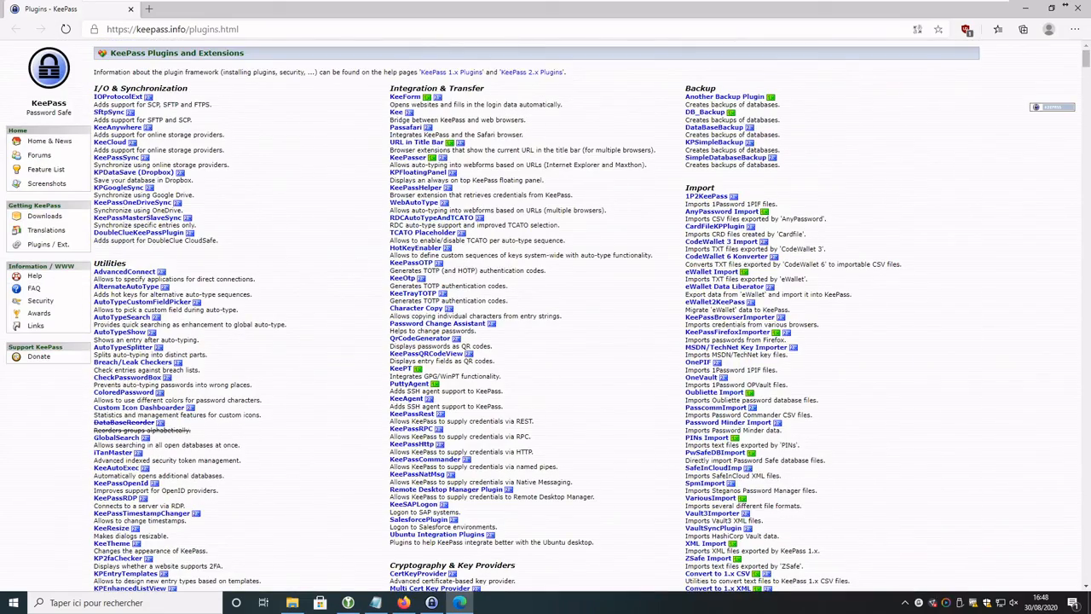